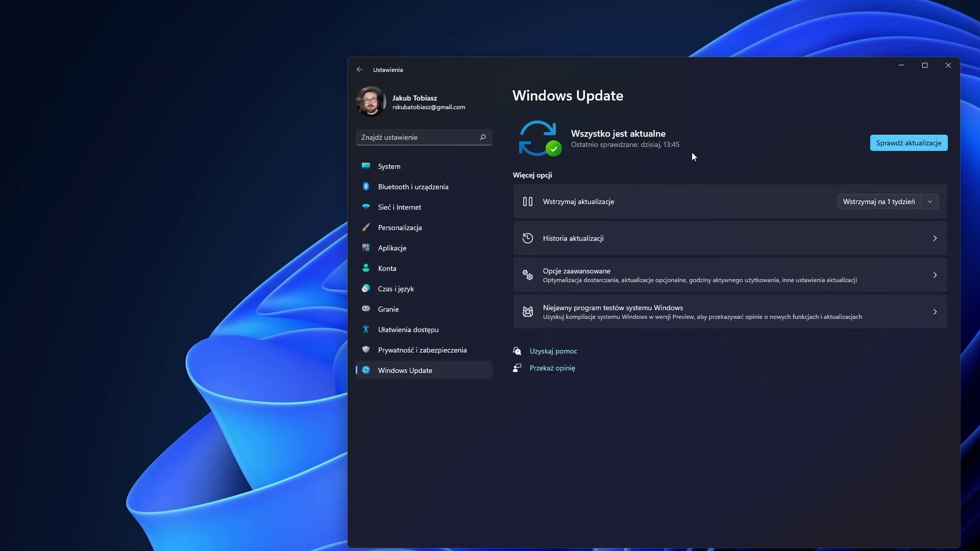
# Start a new check for Windows updates with 'Sprawdź aktualizacje'.
pyautogui.click(914, 144)
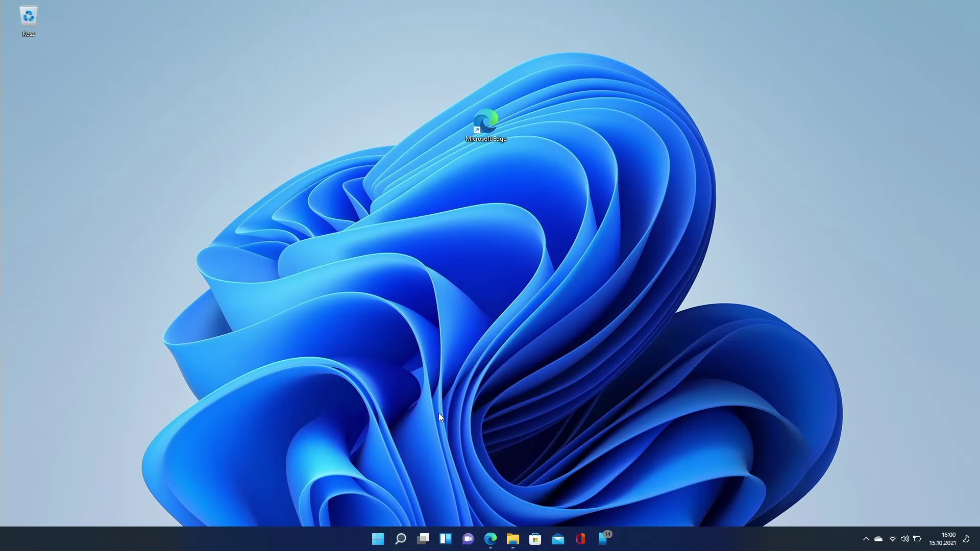
# Launch Registry Editor by searching 'regedit', approving the UAC prompt.
pyautogui.click(401, 539)
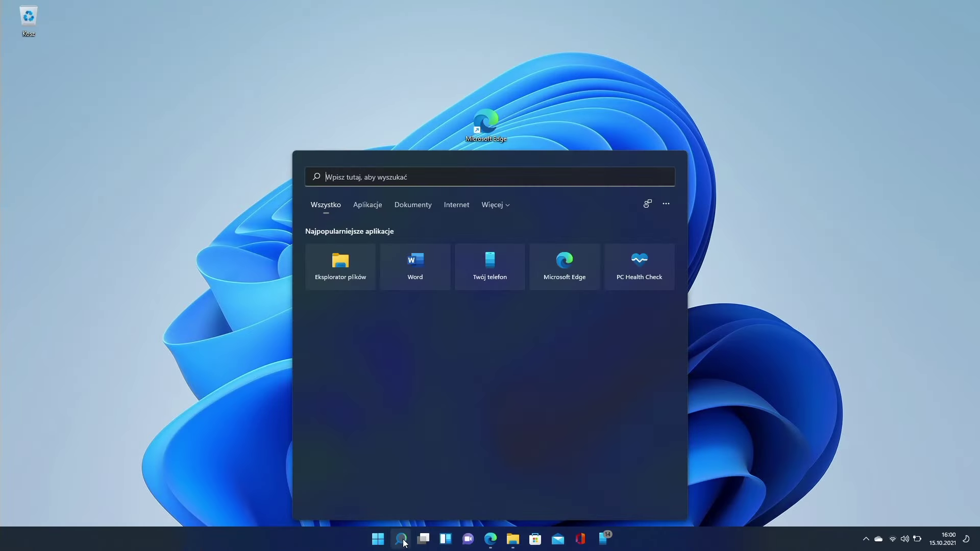
pyautogui.write('regedit')
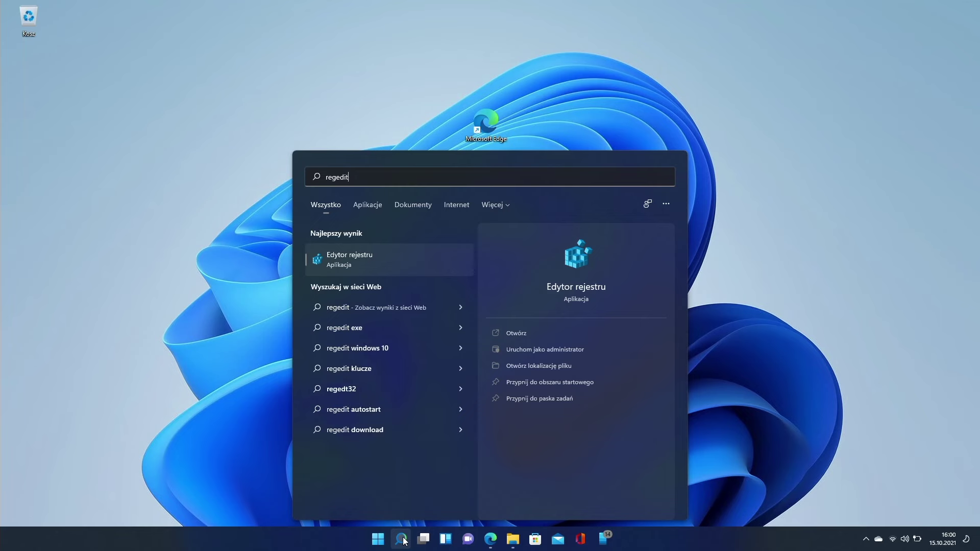
pyautogui.click(372, 259)
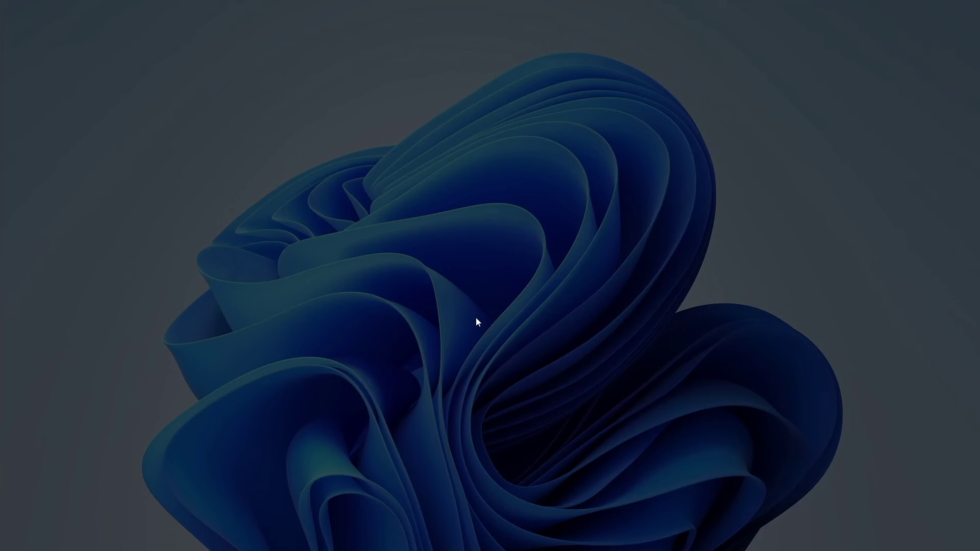
pyautogui.click(446, 346)
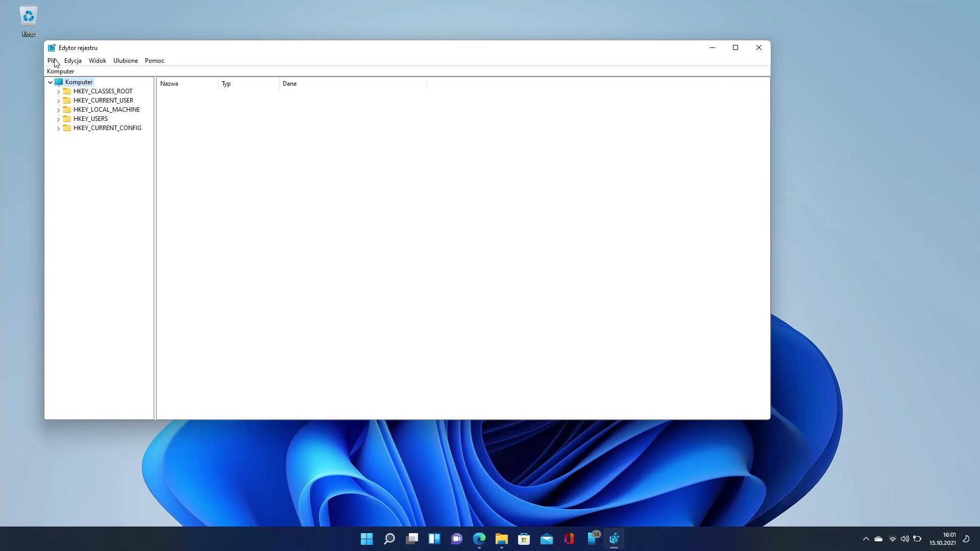
# Export the whole registry to Documents as 'kopia rejestru'.
pyautogui.click(53, 61)
pyautogui.click(74, 85)
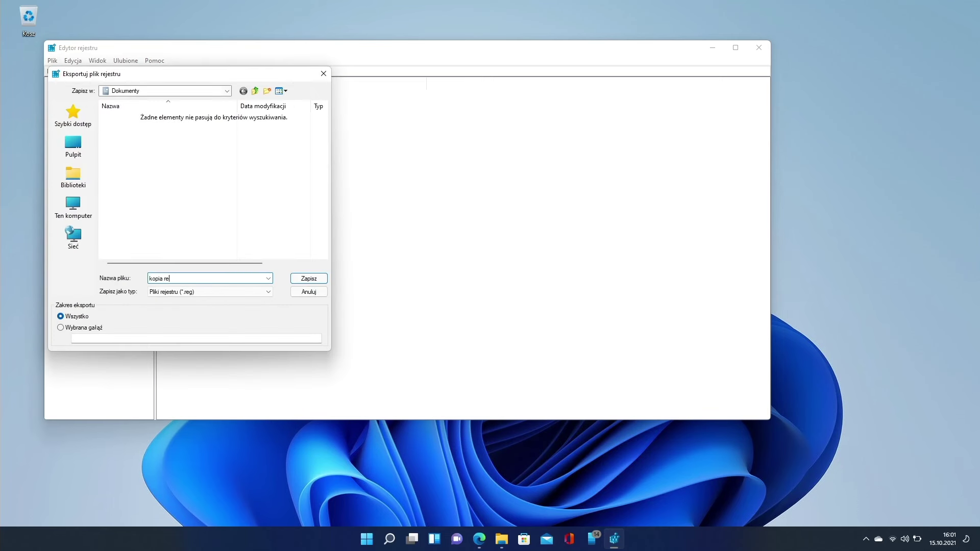
pyautogui.click(301, 280)
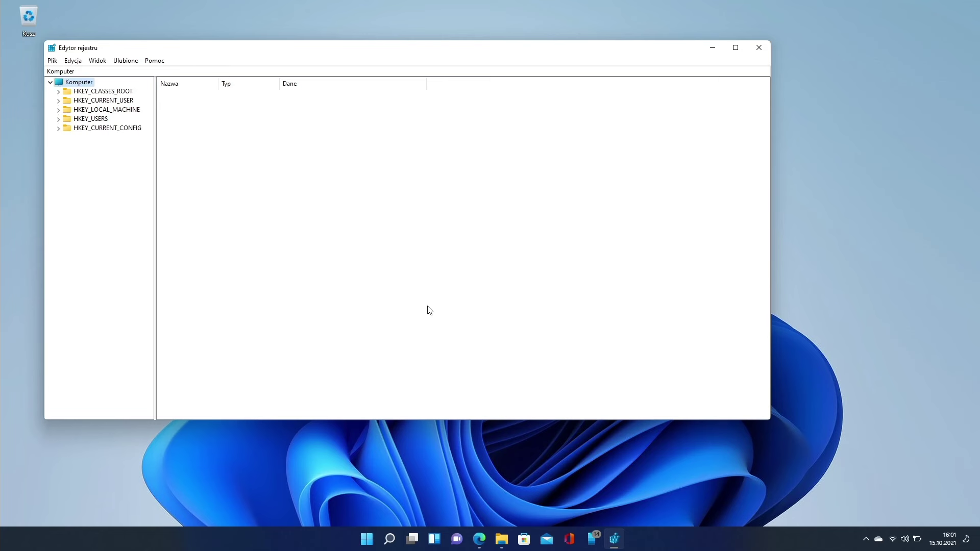
# Compare the desktop and Edge shortcut right-click menus, expanding each to the full classic list.
pyautogui.rightClick(388, 196)
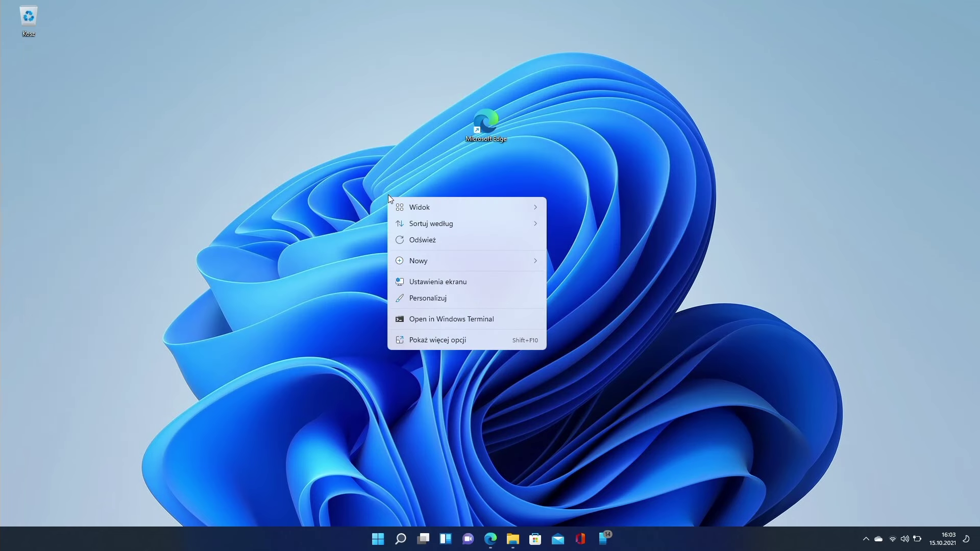
pyautogui.click(431, 342)
pyautogui.click(483, 129)
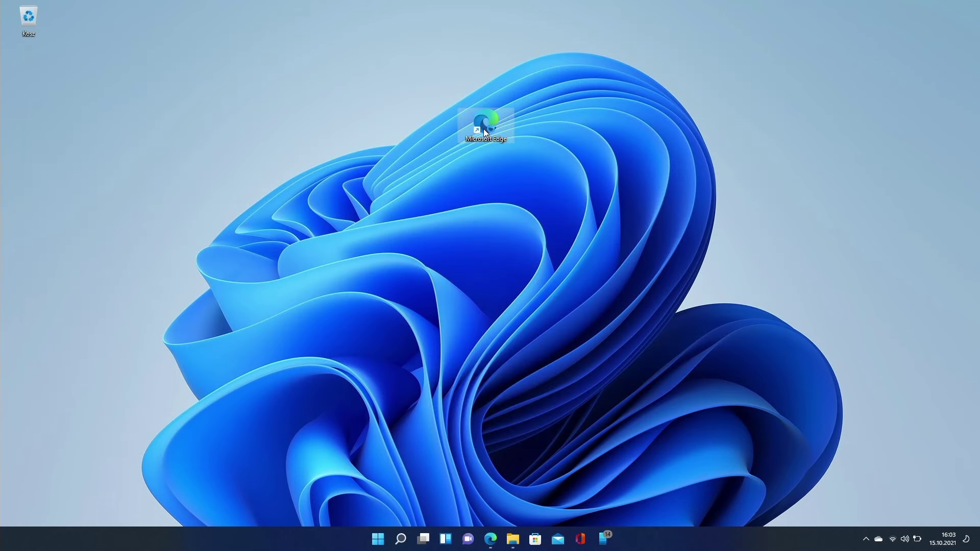
pyautogui.rightClick(483, 129)
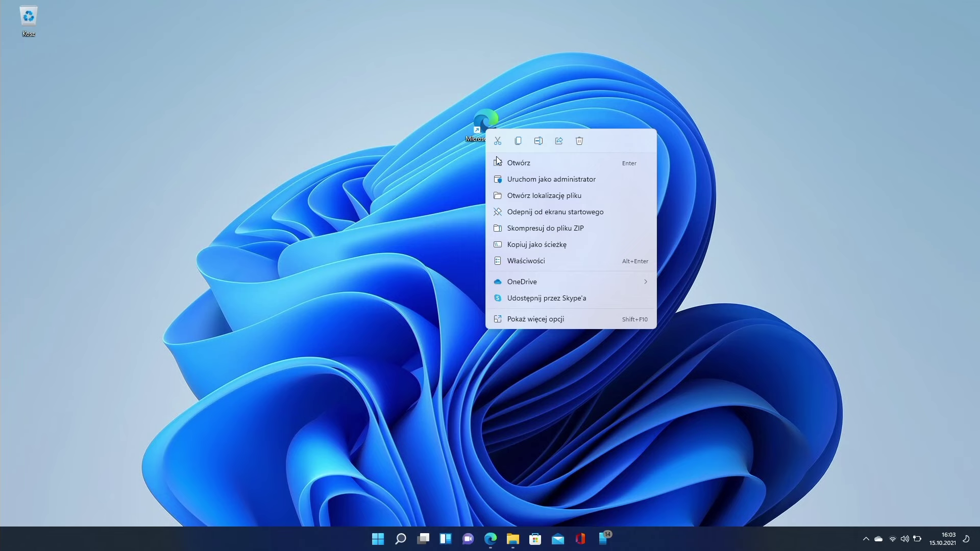
pyautogui.click(561, 317)
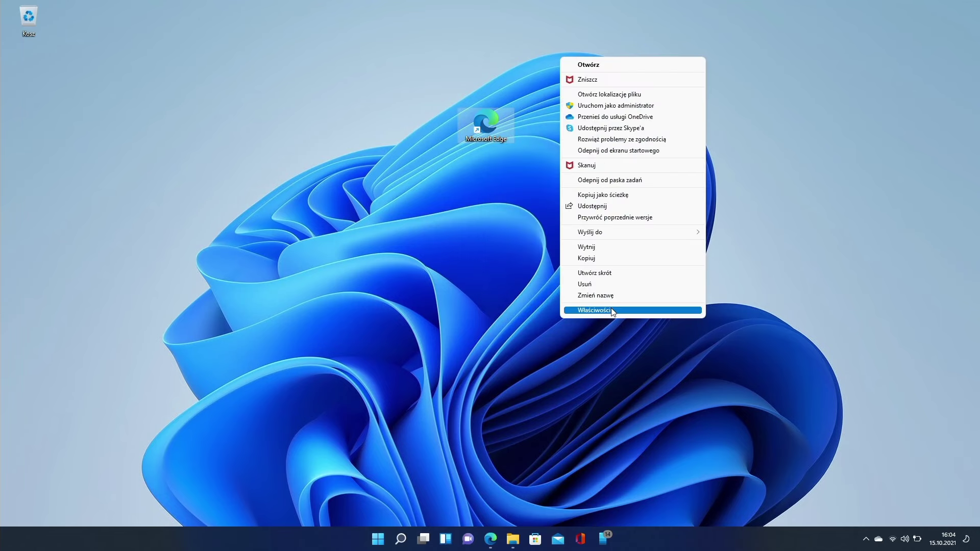
pyautogui.click(511, 258)
# Switch to the Sordum Windows 11 Classic Context Menu article and scroll to its Download section.
pyautogui.moveTo(490, 539)
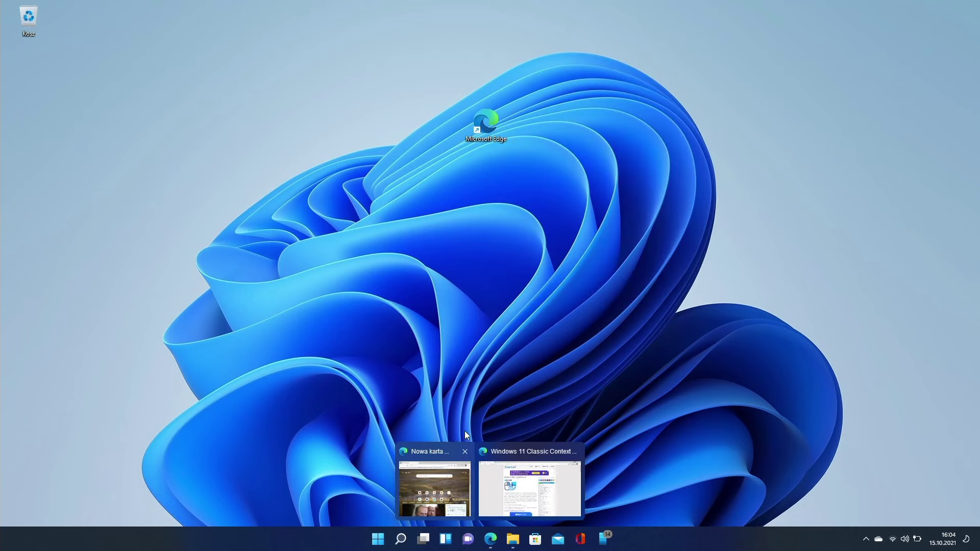
pyautogui.click(531, 485)
pyautogui.scroll(-8, 452, 386)
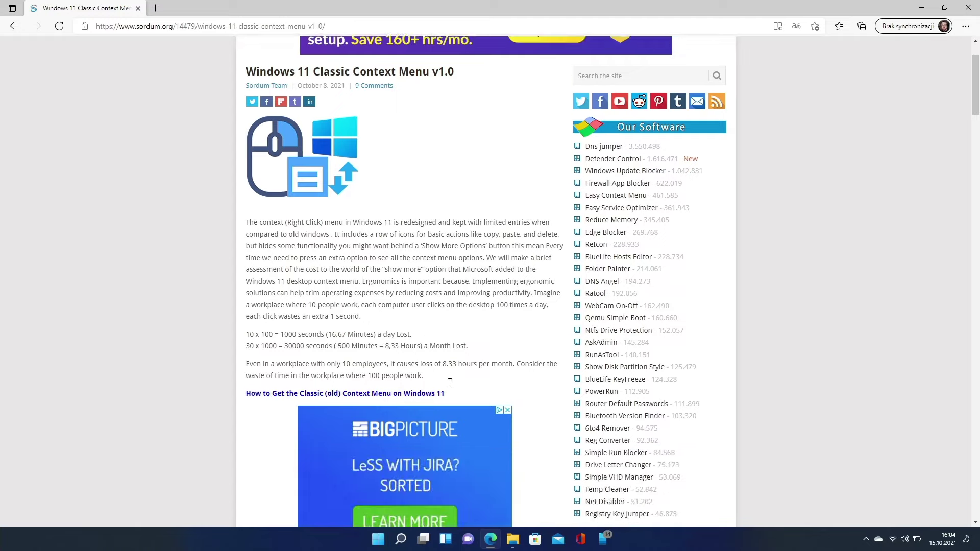
pyautogui.scroll(-9, 481, 335)
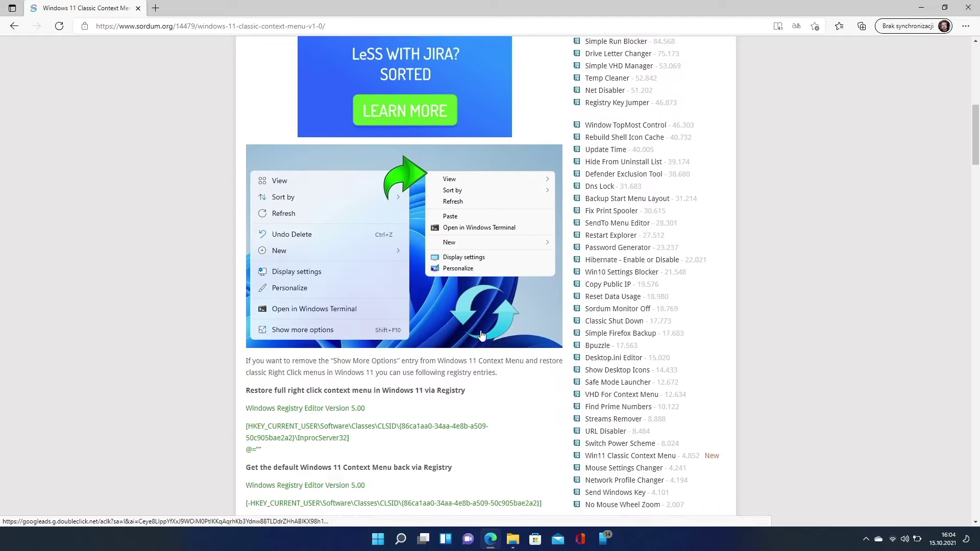
pyautogui.scroll(-17, 481, 335)
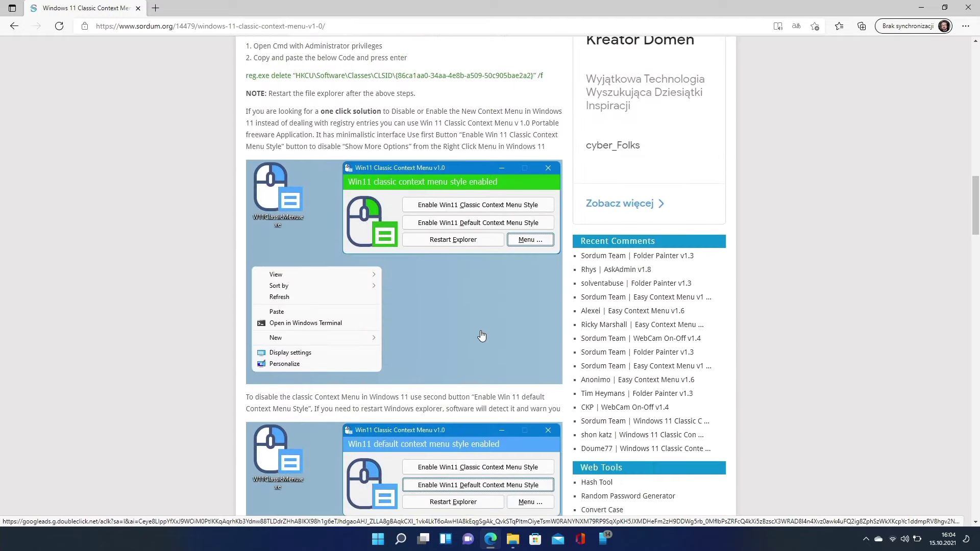
pyautogui.scroll(-4, 482, 335)
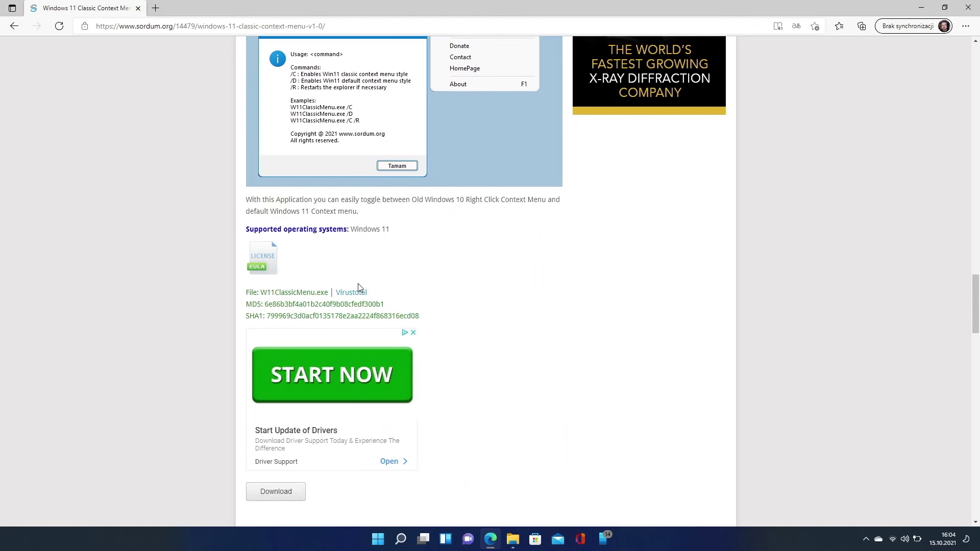
pyautogui.scroll(-2, 347, 345)
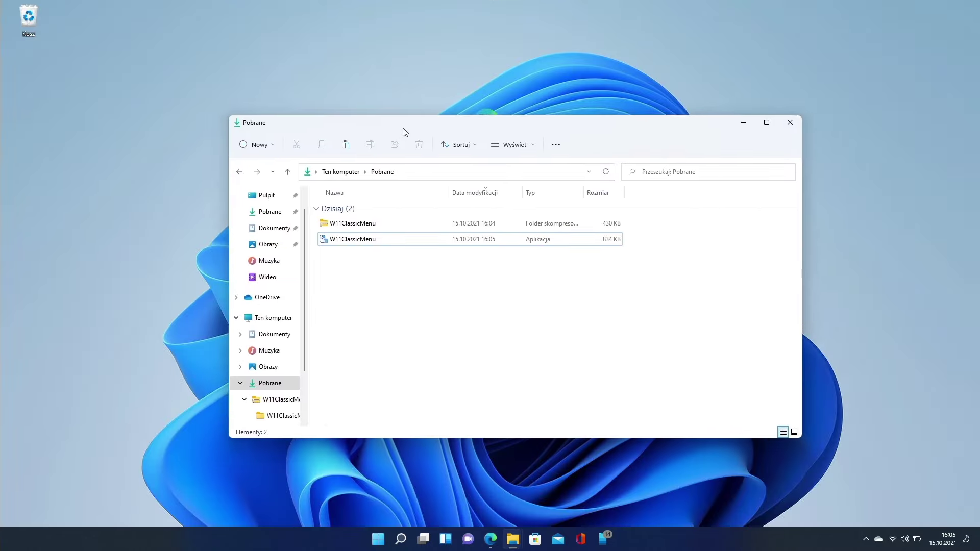
# Run W11ClassicMenu.exe past the SmartScreen warning and enable Classic style, restarting Explorer.
pyautogui.doubleClick(379, 238)
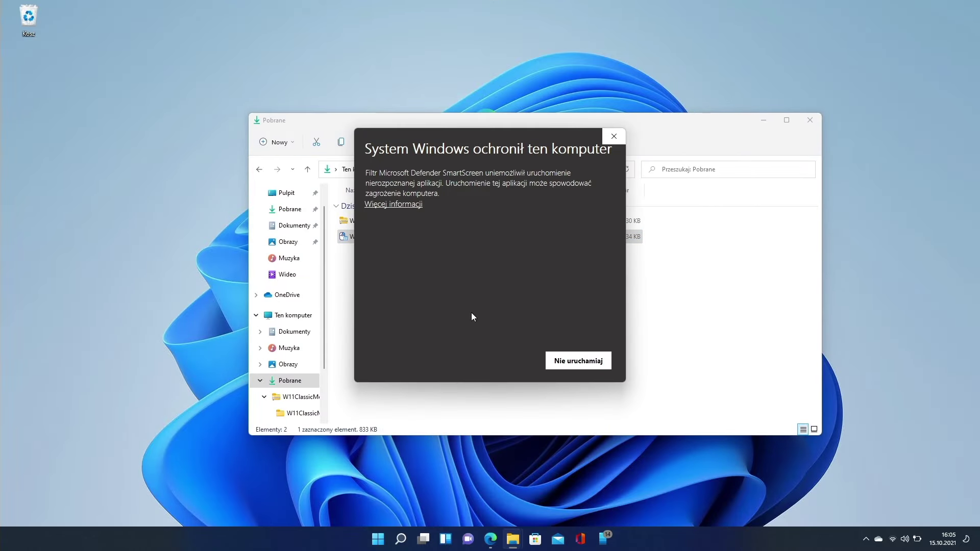
pyautogui.click(400, 205)
pyautogui.click(493, 367)
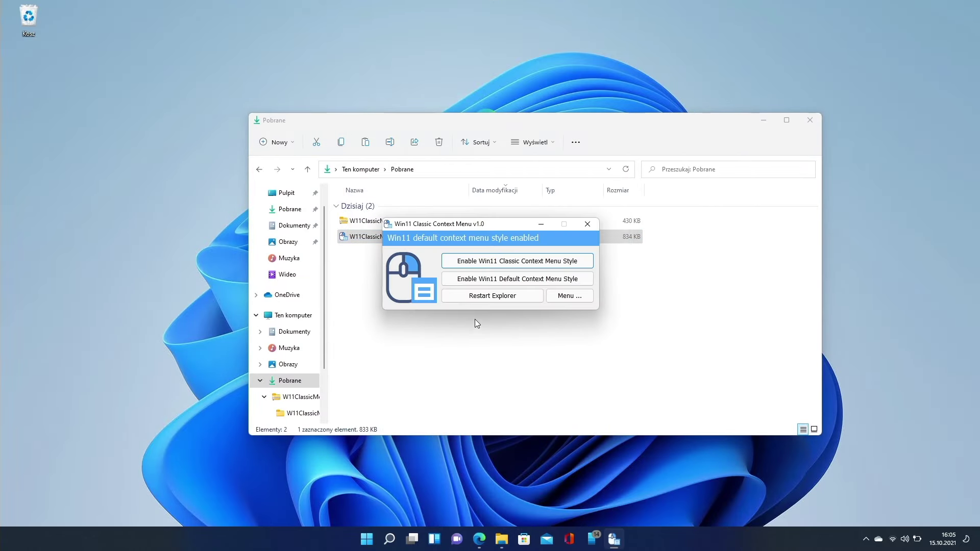
pyautogui.click(490, 265)
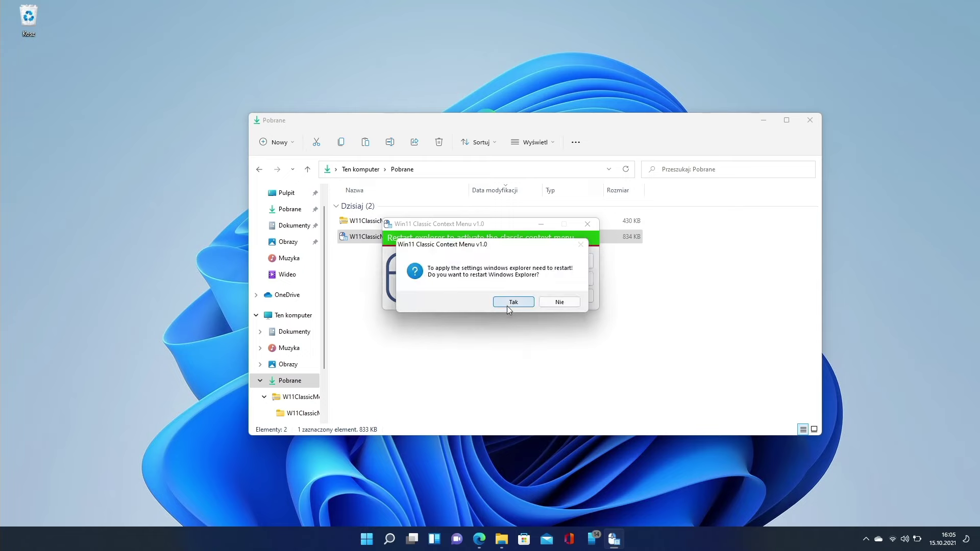
pyautogui.click(507, 306)
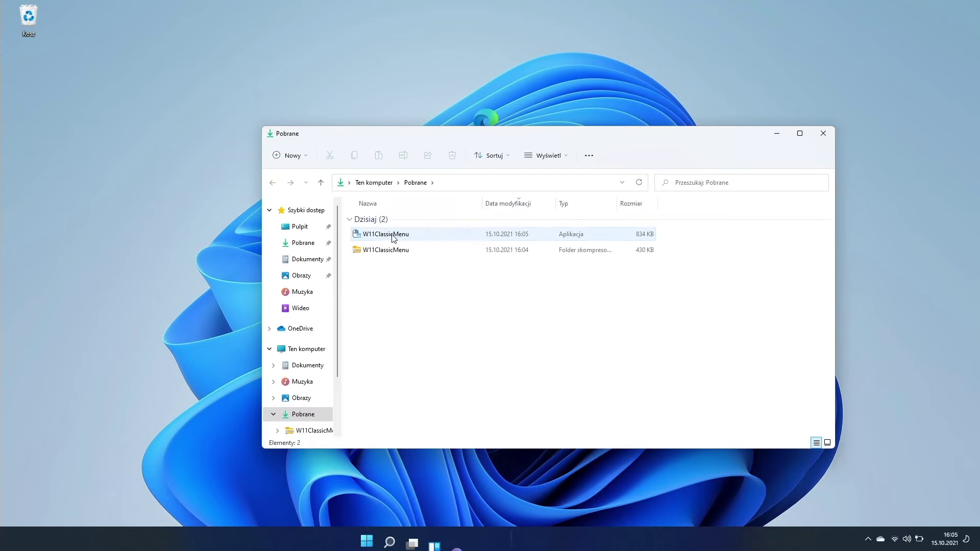
# Try the classic right-click menu on the app file and the zip archive.
pyautogui.rightClick(395, 236)
pyautogui.rightClick(383, 254)
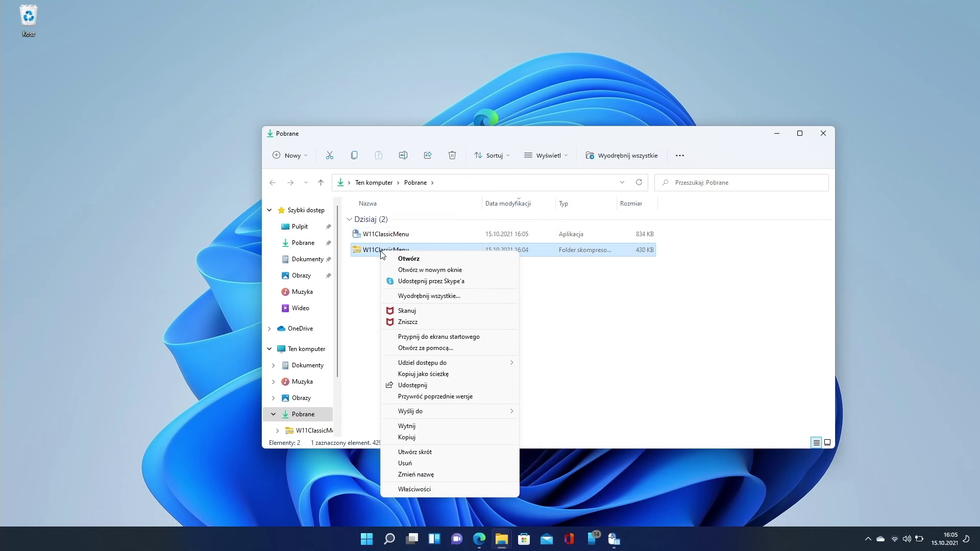
pyautogui.rightClick(386, 234)
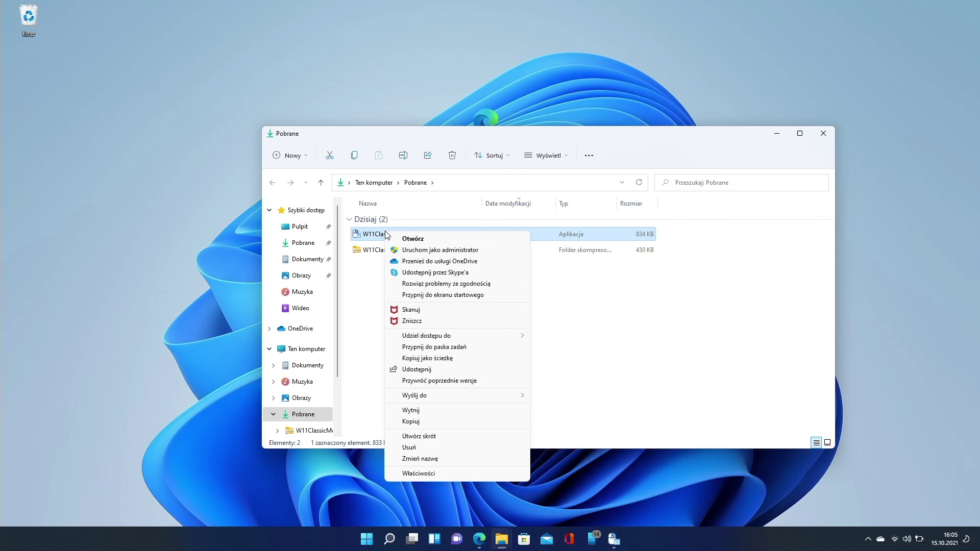
pyautogui.click(373, 273)
# Switch back to Default style and restart Explorer to apply it.
pyautogui.click(506, 280)
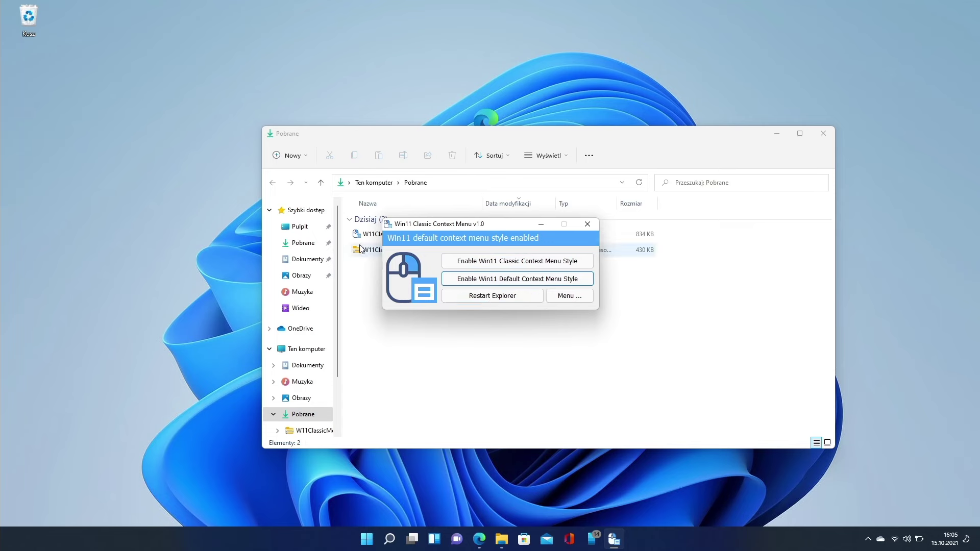
pyautogui.click(491, 296)
pyautogui.click(496, 301)
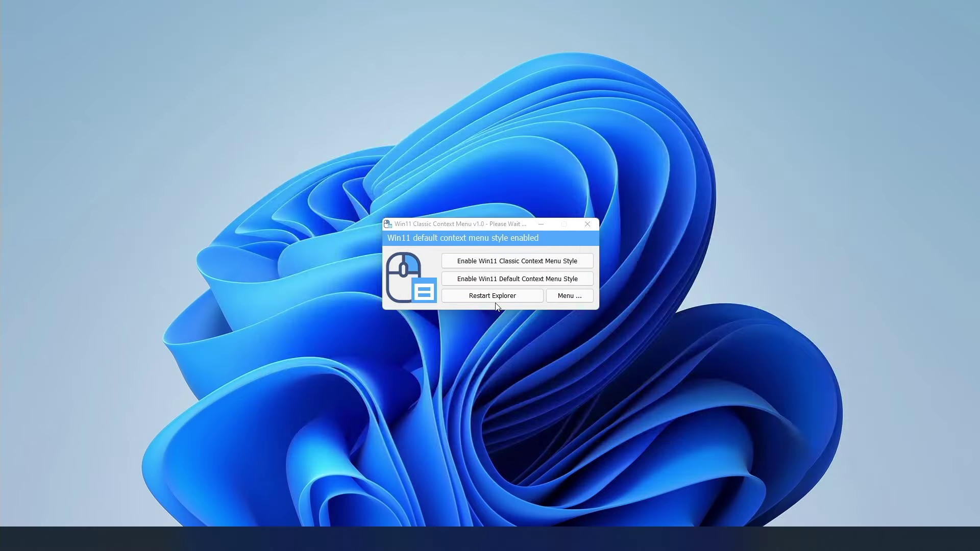
# Open the Taskbar settings page from the taskbar's right-click menu.
pyautogui.rightClick(397, 236)
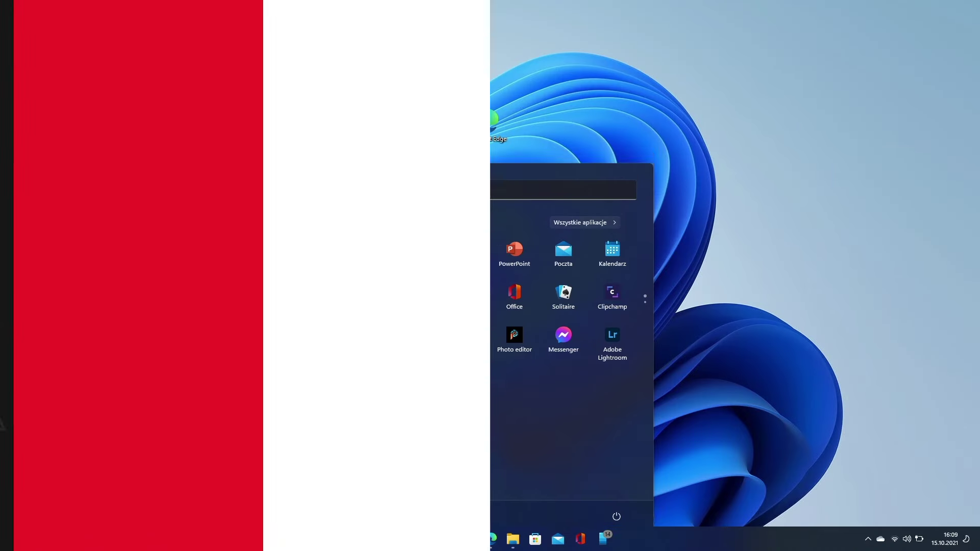
pyautogui.click(379, 539)
pyautogui.rightClick(357, 544)
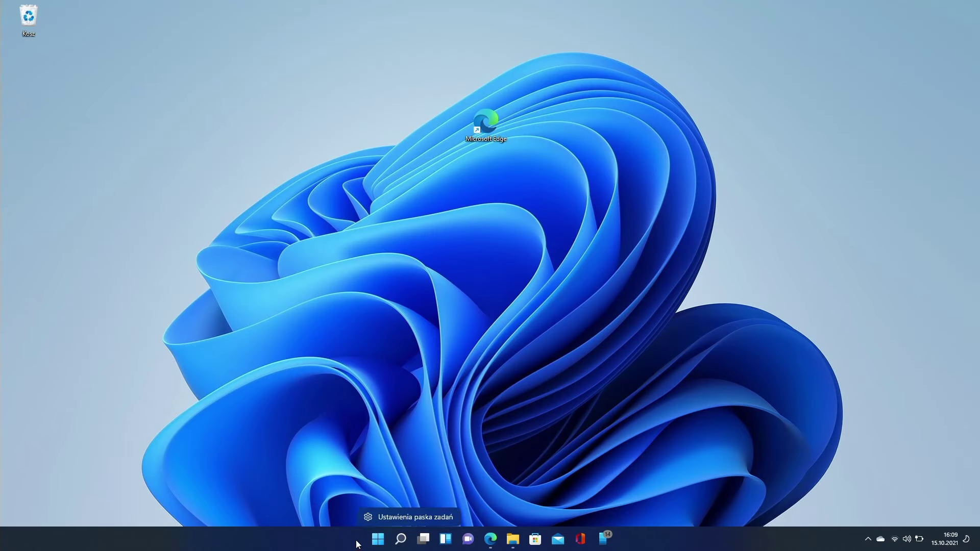
pyautogui.click(371, 518)
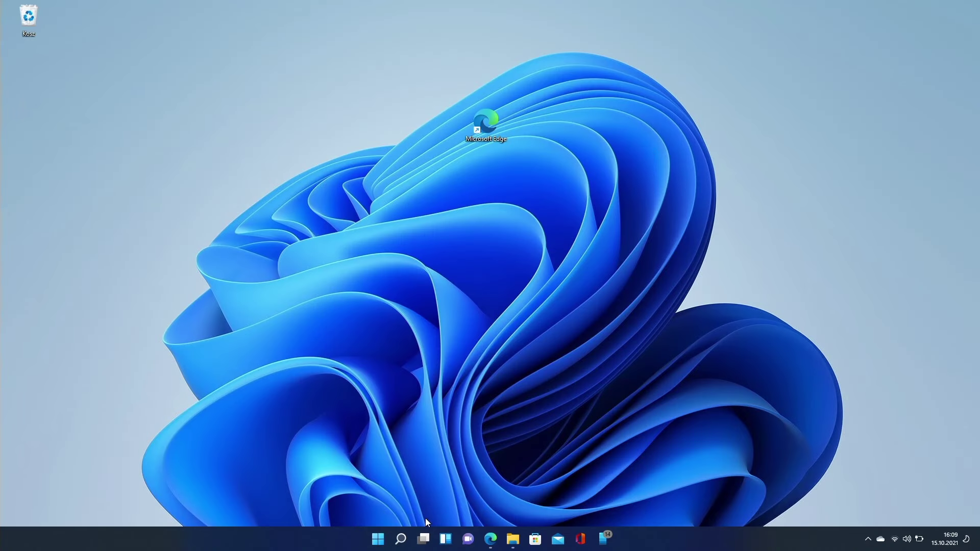
pyautogui.scroll(-1, 502, 296)
pyautogui.scroll(-3, 503, 296)
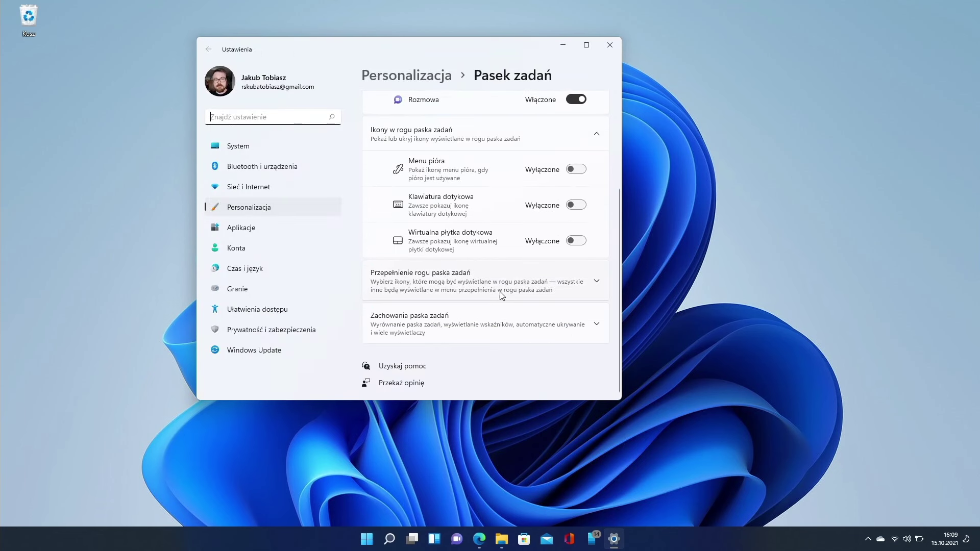
# Set Taskbar alignment under Taskbar behaviors to Left, after briefly trying Center.
pyautogui.click(503, 319)
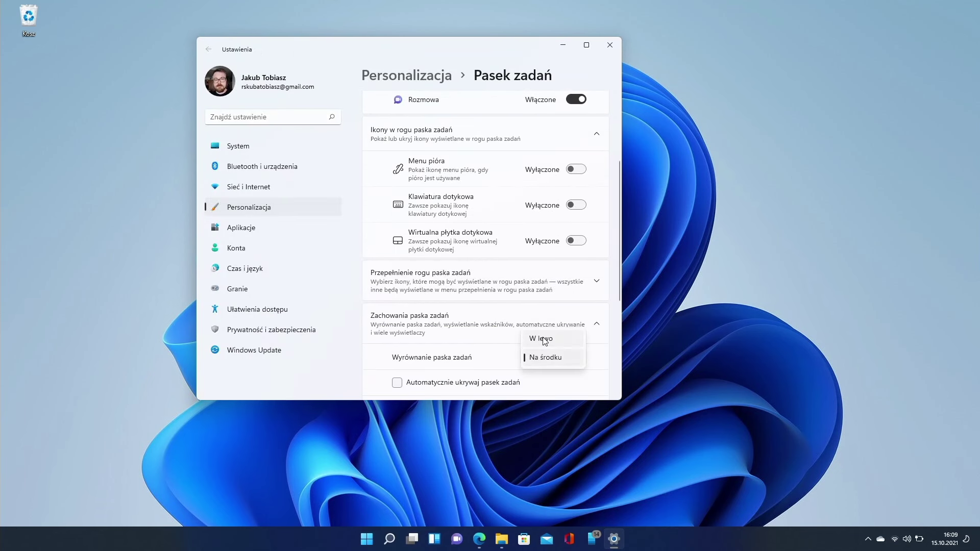
pyautogui.click(541, 339)
pyautogui.click(546, 358)
pyautogui.click(547, 376)
pyautogui.click(551, 360)
pyautogui.click(547, 340)
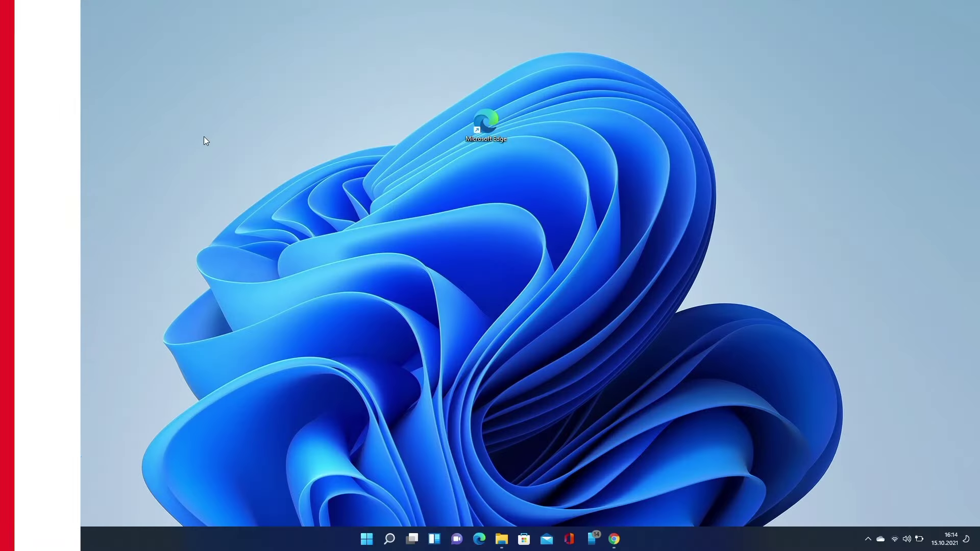
# Open the weather forecast from Widgets and choose 'Nie aktualizuj ustawień przeglądarki'.
pyautogui.press('super+w')
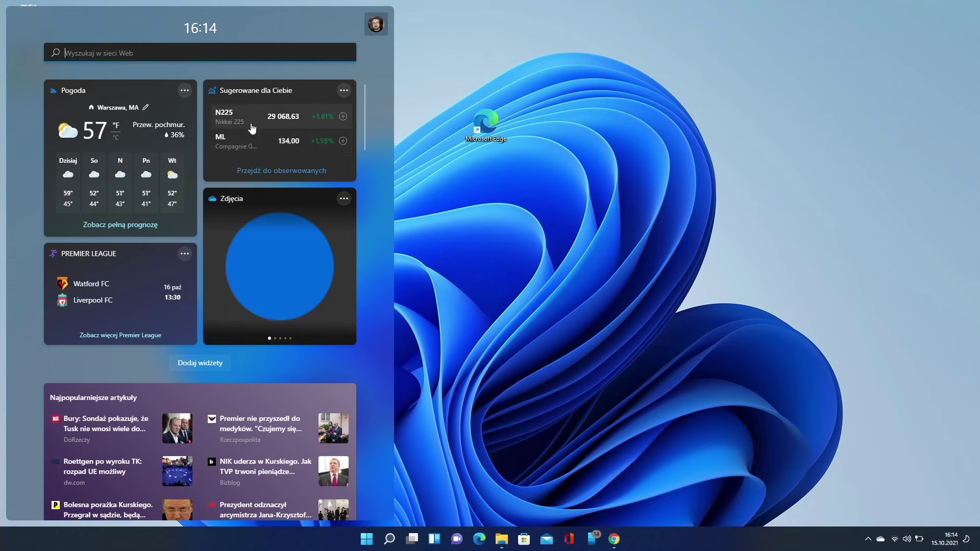
pyautogui.scroll(-15, 252, 129)
pyautogui.scroll(8, 252, 137)
pyautogui.scroll(8, 250, 136)
pyautogui.click(144, 172)
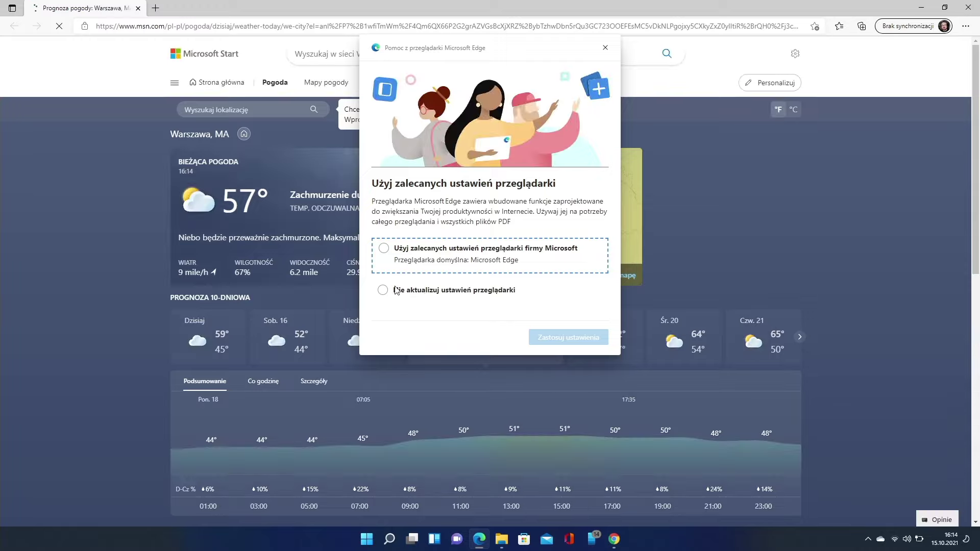
pyautogui.click(386, 289)
pyautogui.click(606, 47)
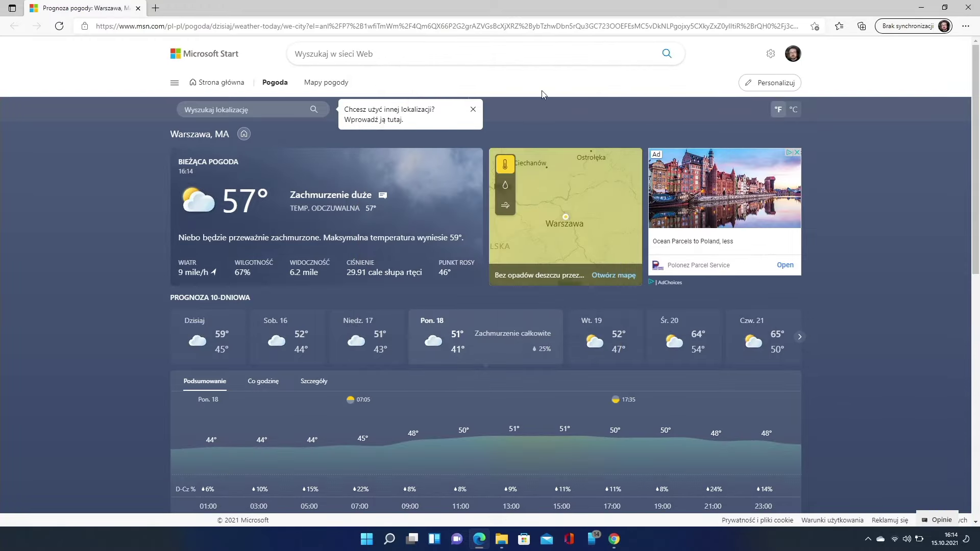
# Install EdgeDeflector into the proposed folder and dismiss Edge's translation offer.
pyautogui.scroll(-10, 415, 161)
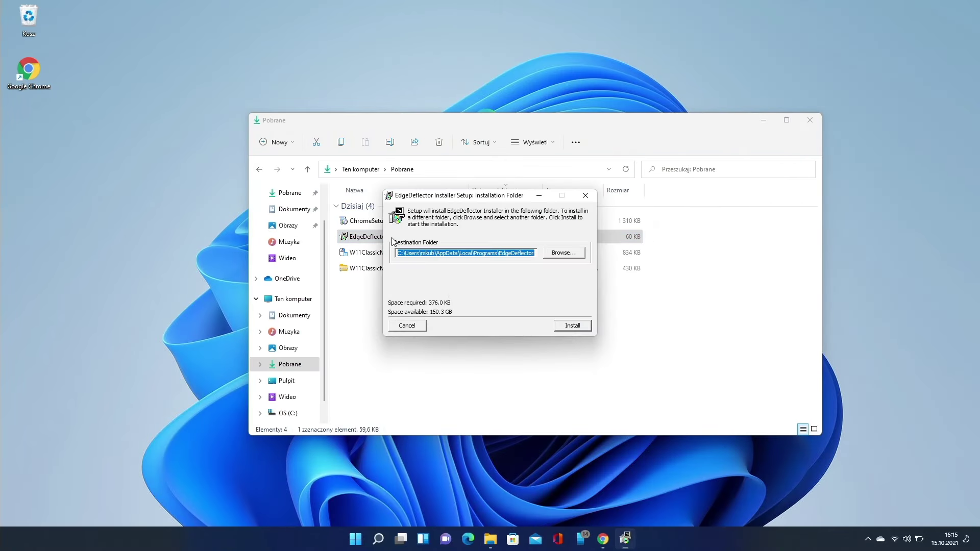
pyautogui.click(565, 329)
pyautogui.click(566, 327)
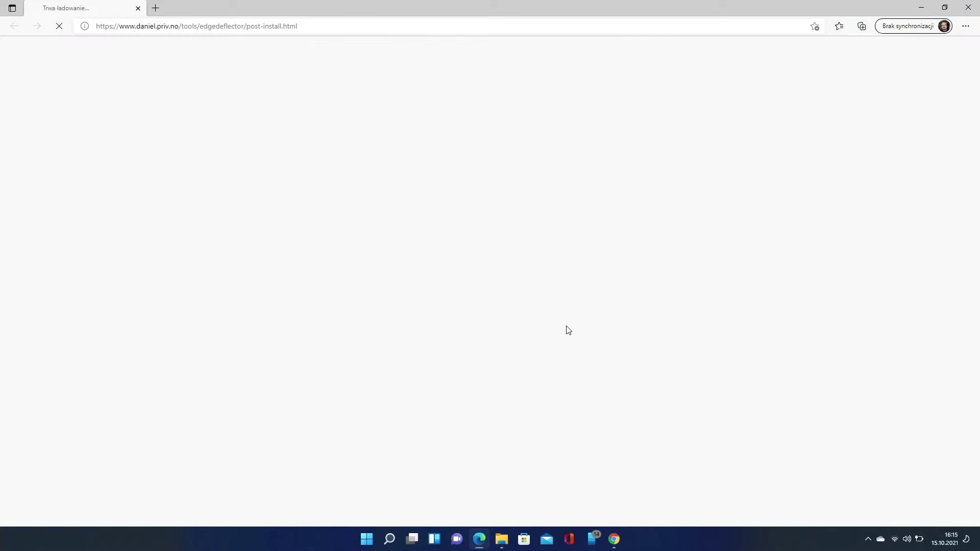
pyautogui.click(797, 41)
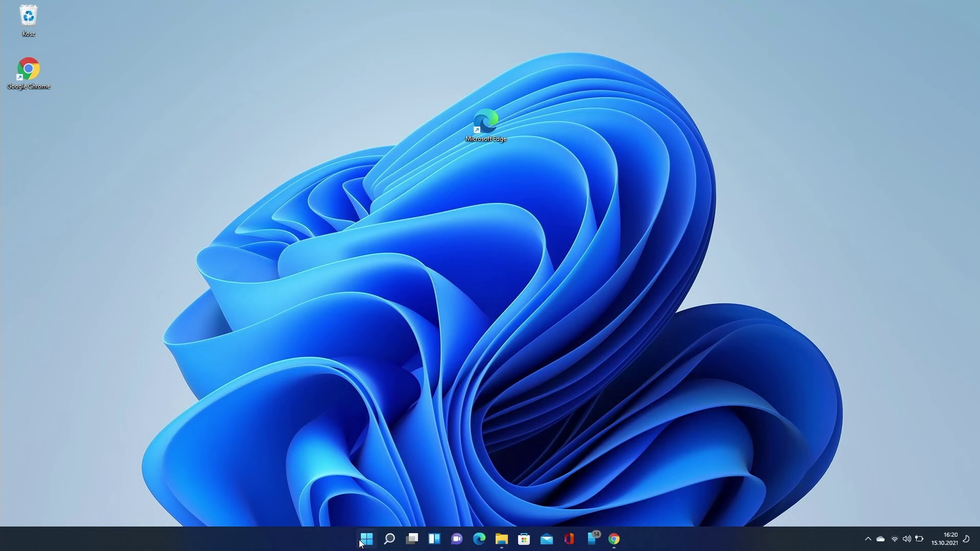
pyautogui.click(361, 542)
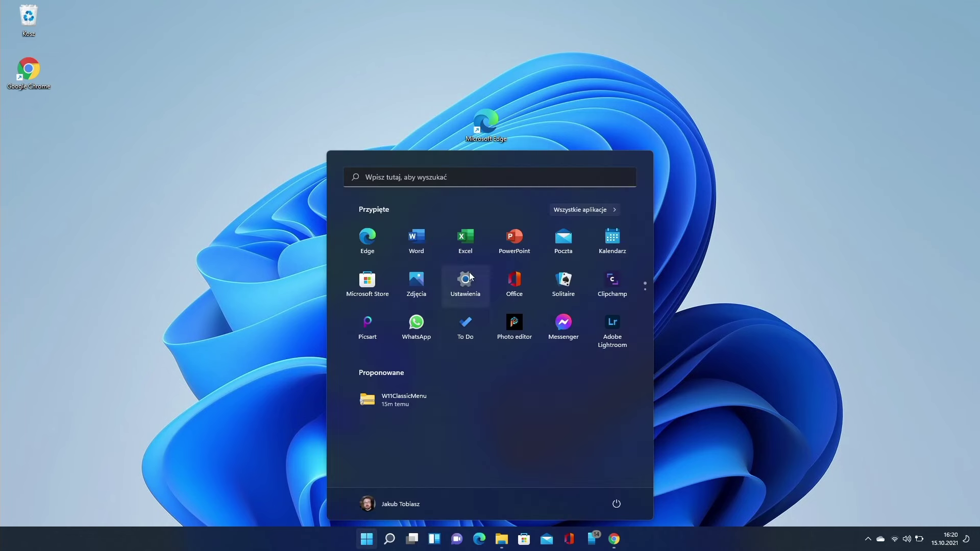
# Go to Settings > Aplikacje > Aplikacje domyślne and choose defaults by link type.
pyautogui.click(466, 280)
pyautogui.click(284, 226)
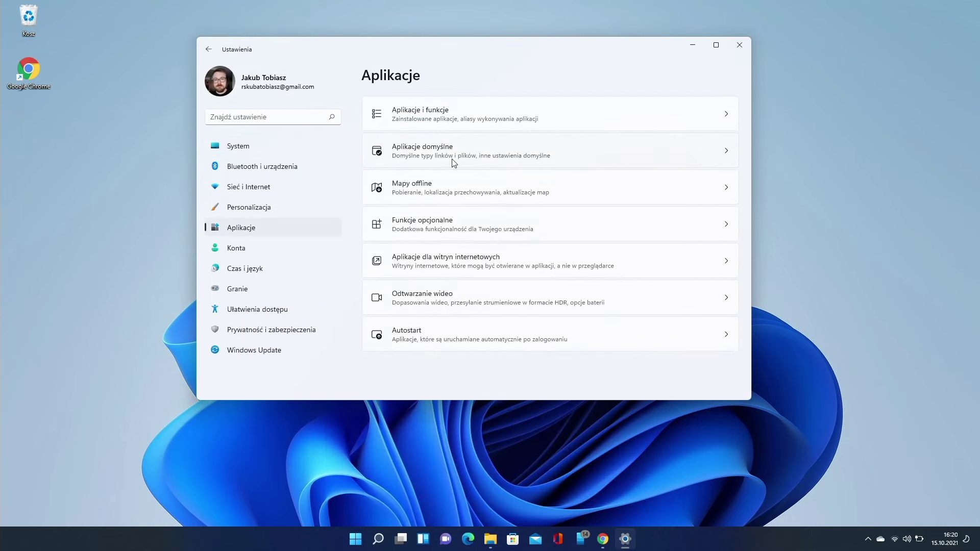
pyautogui.click(457, 150)
pyautogui.moveTo(755, 127); pyautogui.dragTo(749, 386)
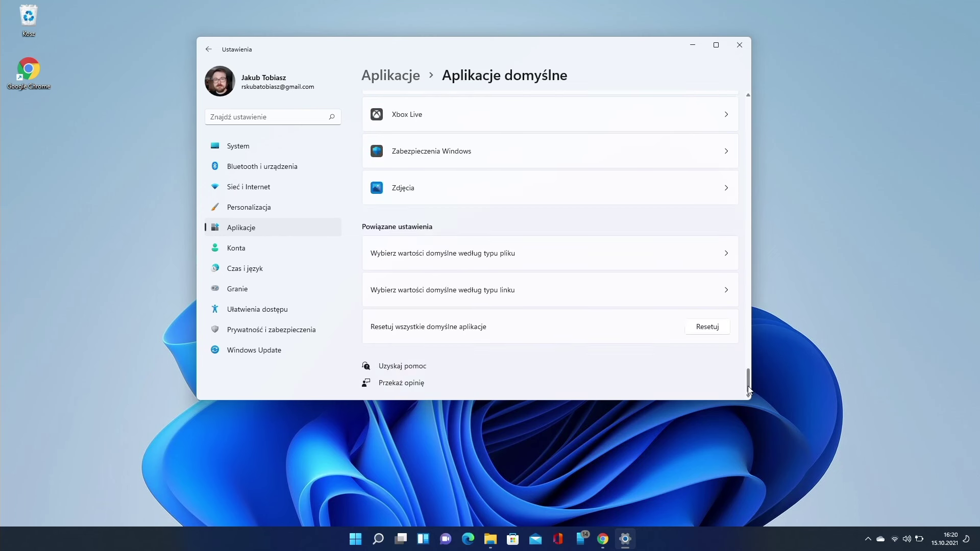
pyautogui.click(535, 280)
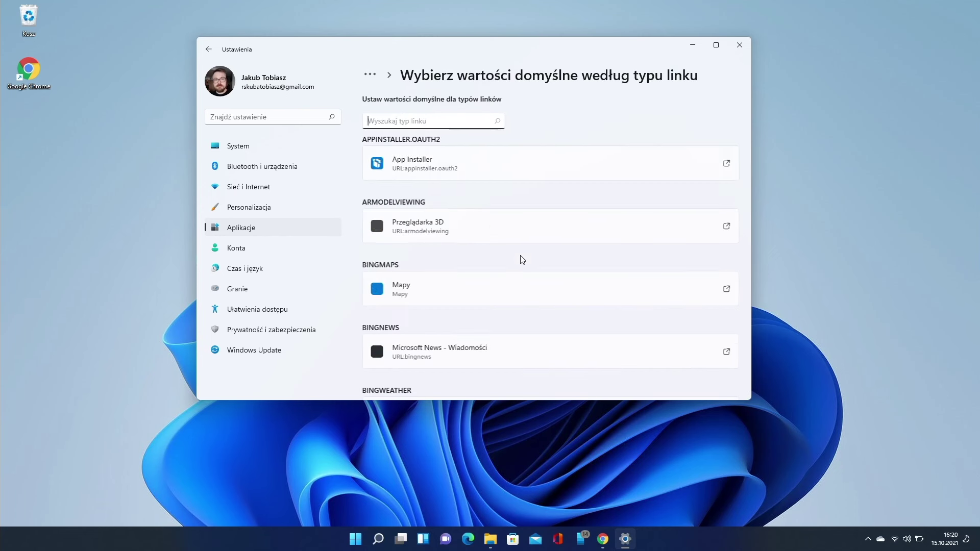
# Filter link types by 'edge' and assign MICROSOFT-EDGE to EdgeDeflector.
pyautogui.click(415, 116)
pyautogui.write('edge')
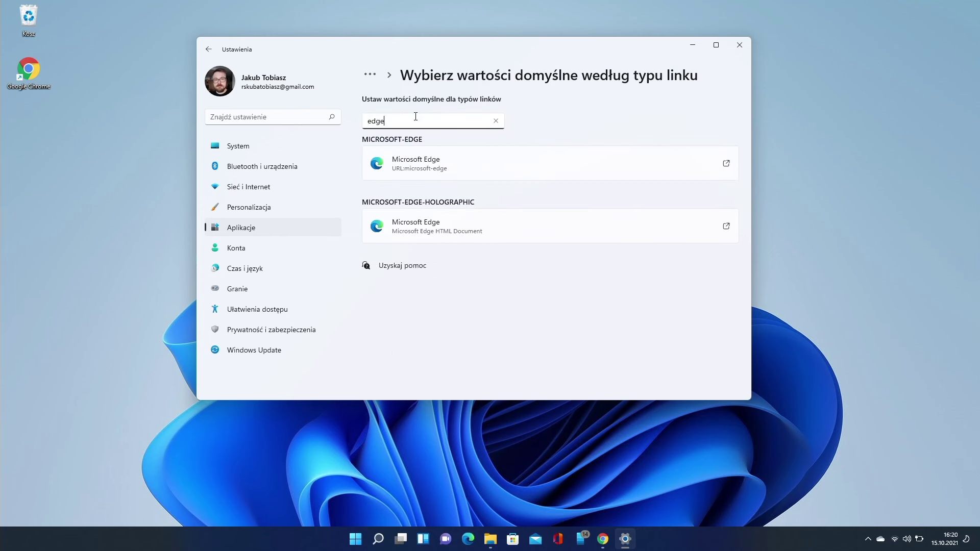
pyautogui.click(418, 165)
pyautogui.click(436, 245)
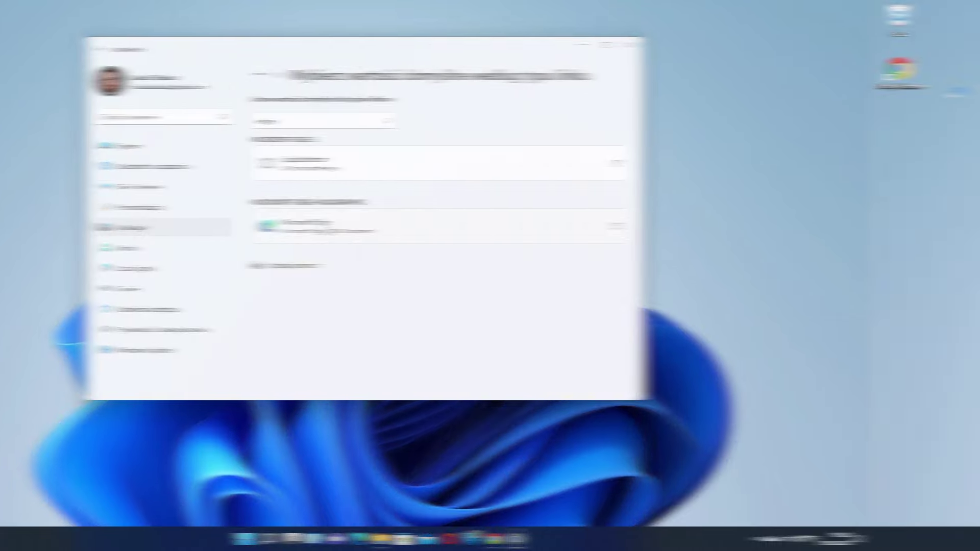
# Use the Widgets panel to open the Premier League schedule in Chrome and scroll it.
pyautogui.press('super+w')
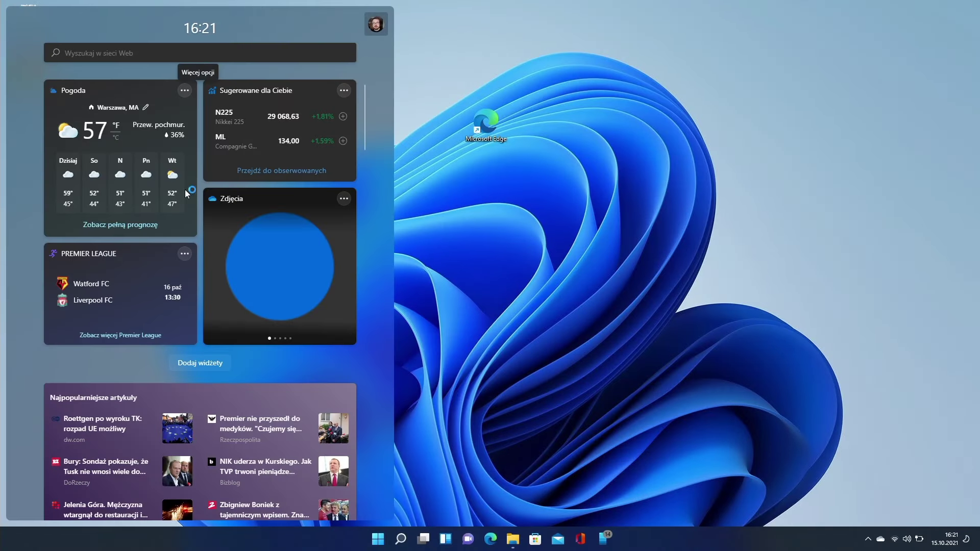
pyautogui.press('super+w')
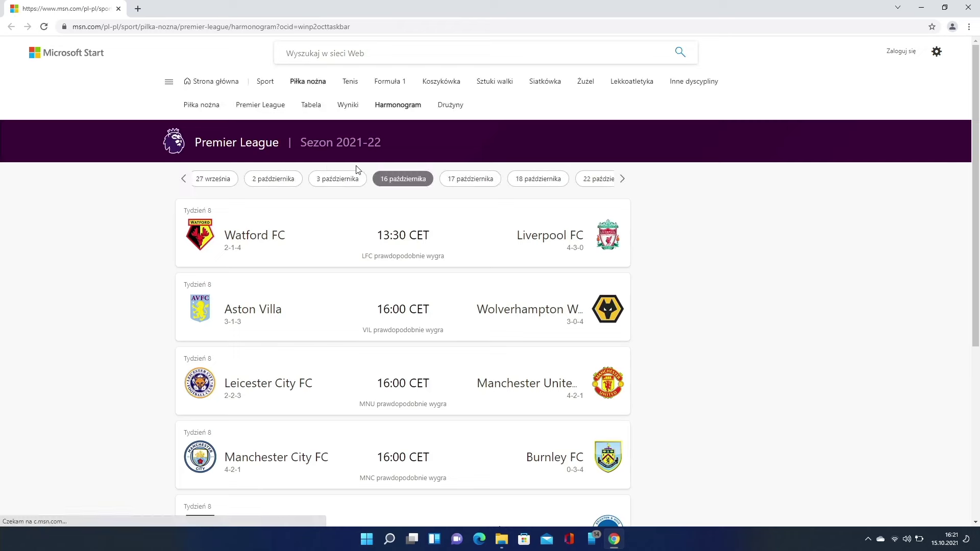
pyautogui.scroll(-6, 353, 219)
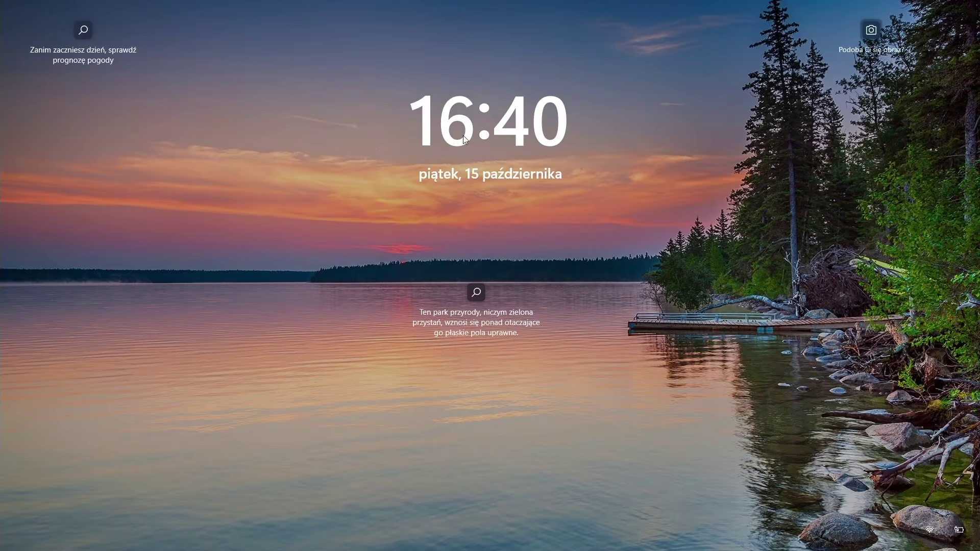
# Sign in with the PIN, then open 'Dostosuj datę i godzinę' from the clock's menu.
pyautogui.click(583, 277)
pyautogui.write('123')
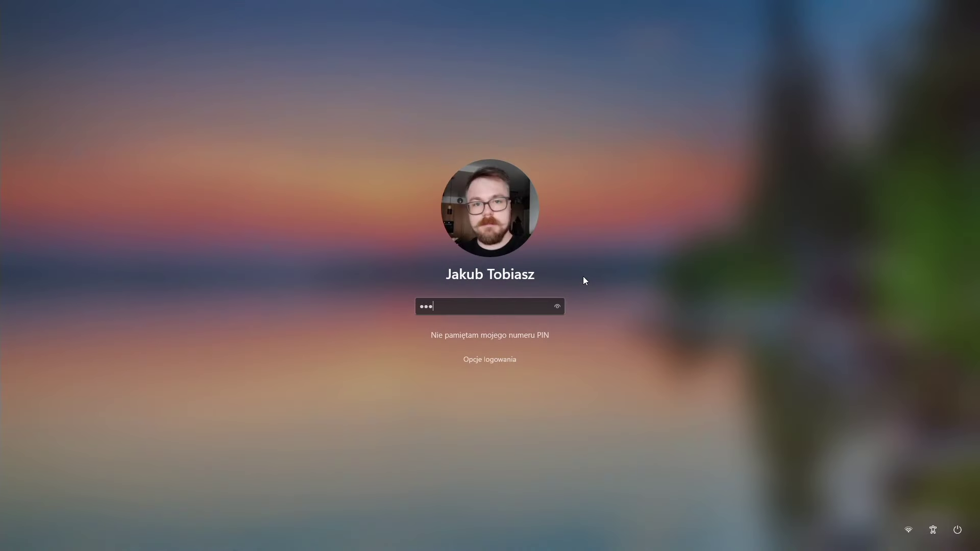
pyautogui.write('4')
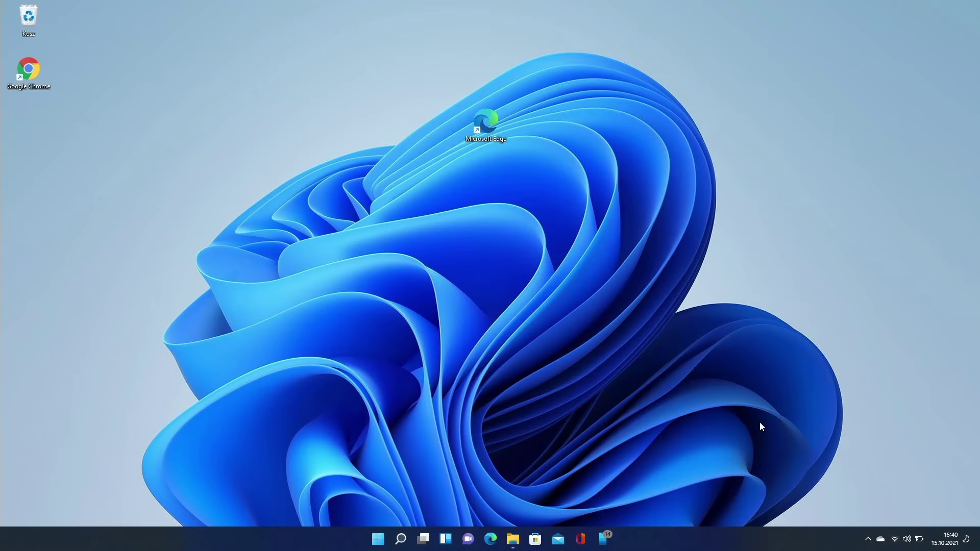
pyautogui.click(950, 539)
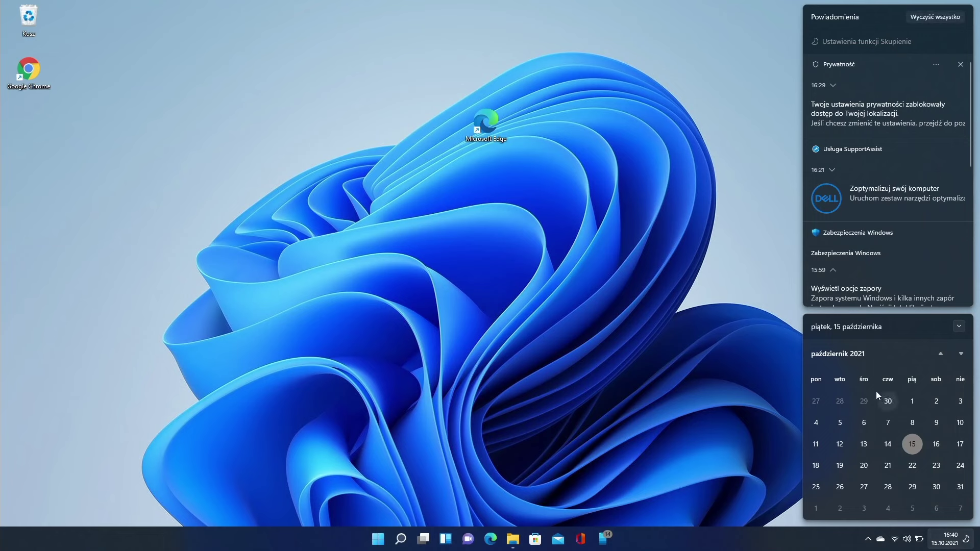
pyautogui.click(948, 543)
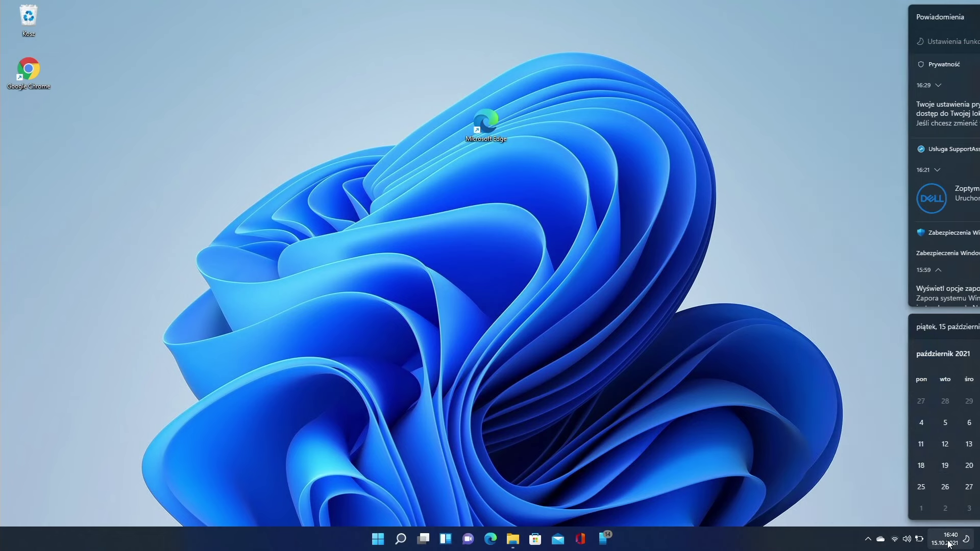
pyautogui.rightClick(948, 543)
pyautogui.click(937, 491)
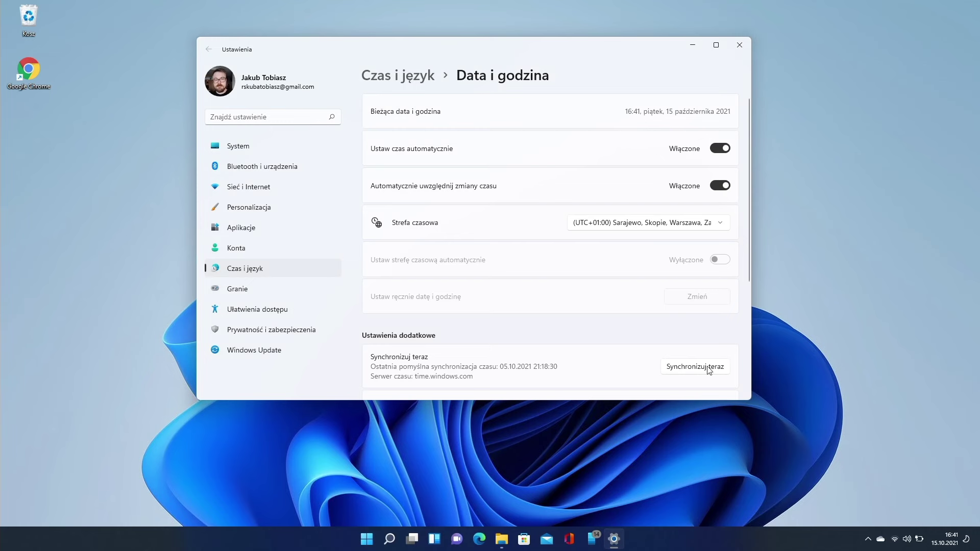
# From the related links open the classic Date and Time dialog on its 'Data i godzina' tab.
pyautogui.scroll(-3, 699, 362)
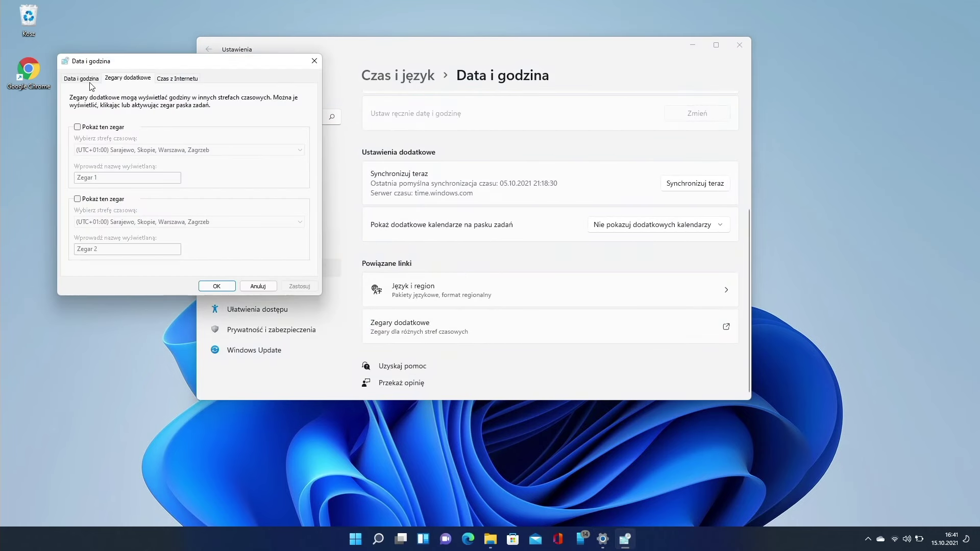
pyautogui.click(84, 79)
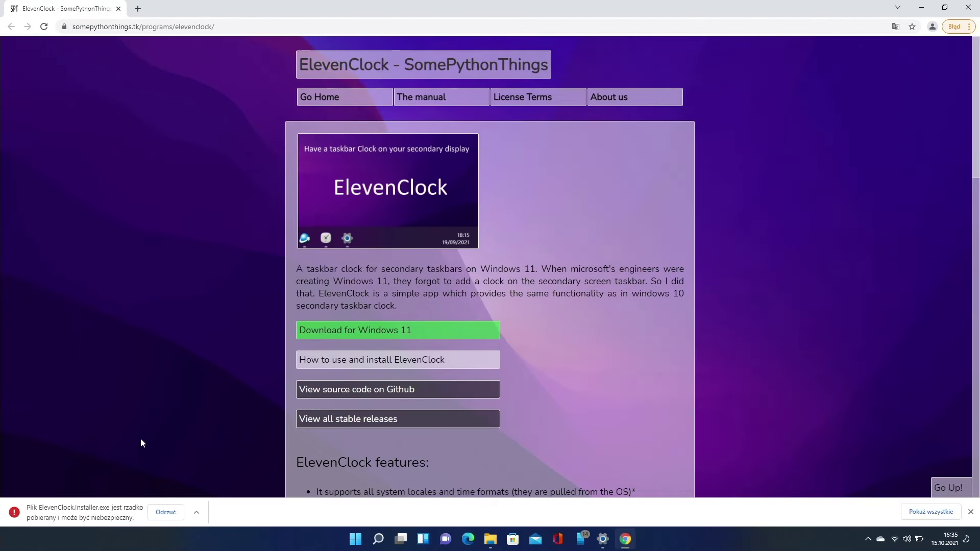
# Keep the flagged ElevenClock installer download and run it anyway past the SmartScreen warning.
pyautogui.click(196, 512)
pyautogui.click(216, 477)
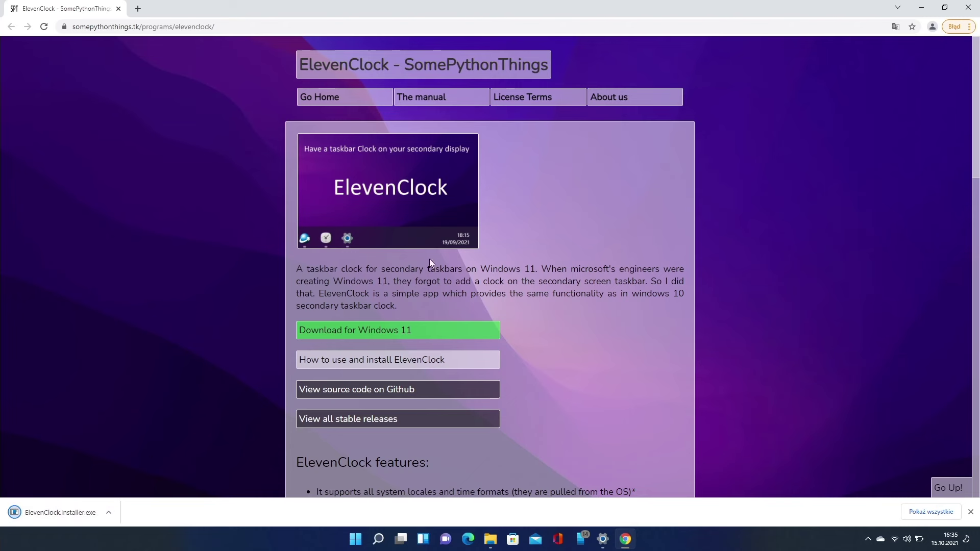
pyautogui.click(922, 8)
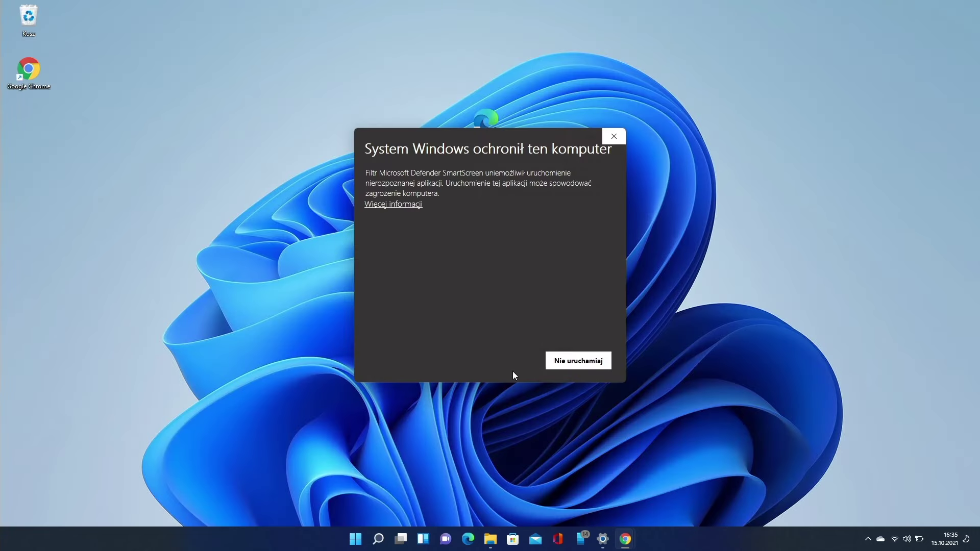
pyautogui.click(404, 209)
pyautogui.click(501, 360)
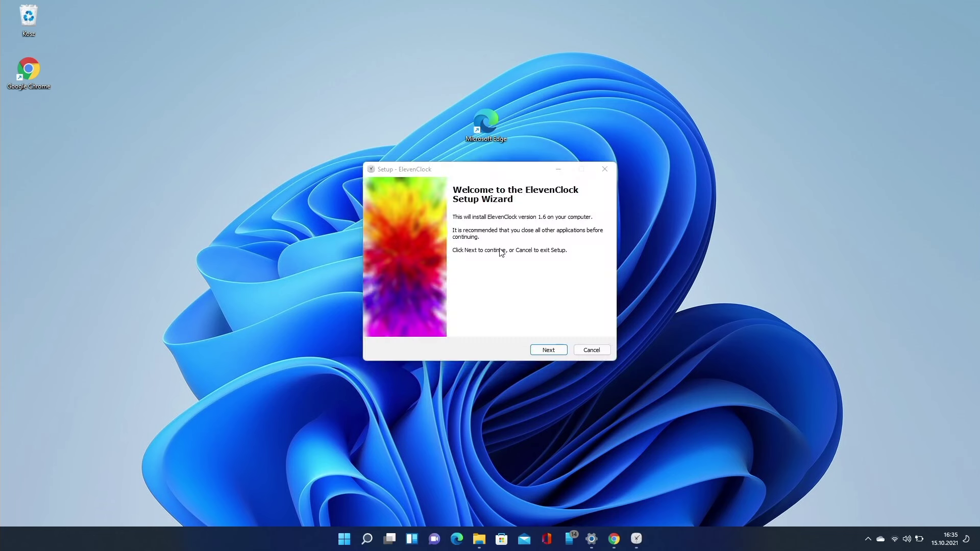
# Step through the ElevenClock 1.6 setup wizard, accepting the licence, and finish installation.
pyautogui.click(548, 350)
pyautogui.click(544, 350)
pyautogui.click(545, 350)
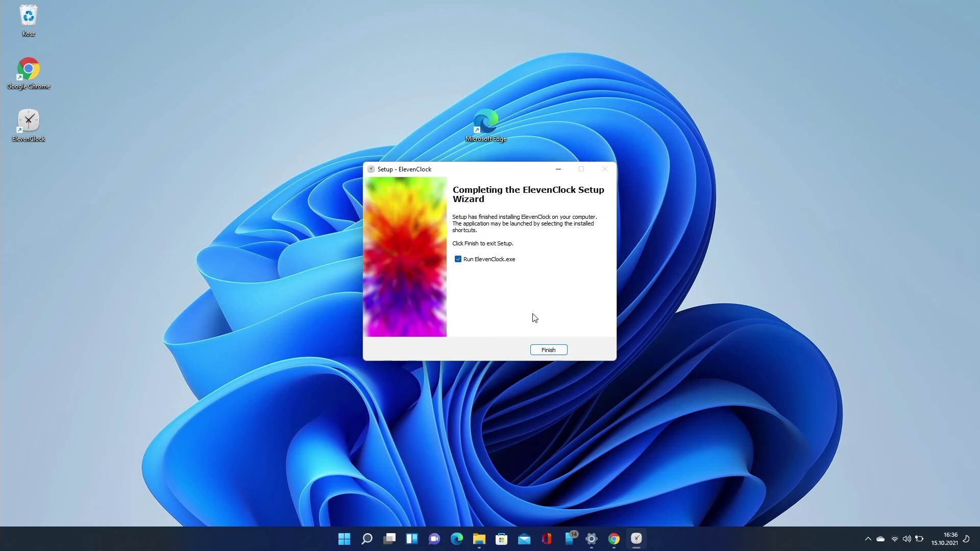
pyautogui.click(552, 350)
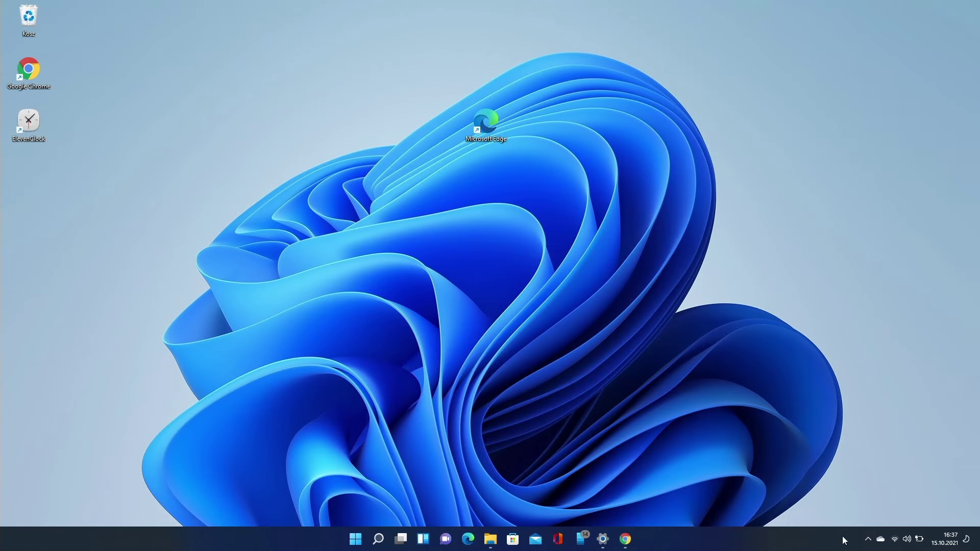
# Open ElevenClock's Settings from its tray icon and scroll through the update, clock and date options.
pyautogui.click(867, 539)
pyautogui.rightClick(868, 511)
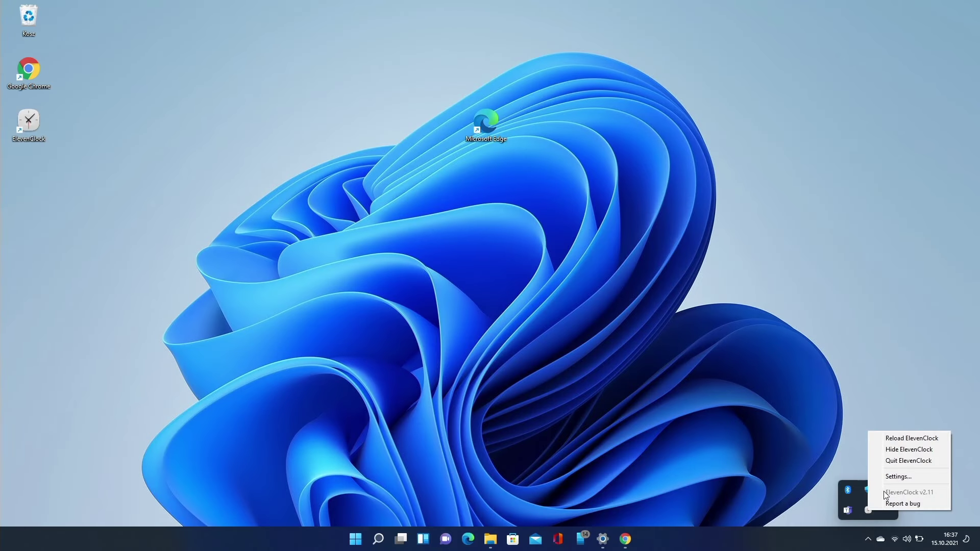
pyautogui.click(899, 477)
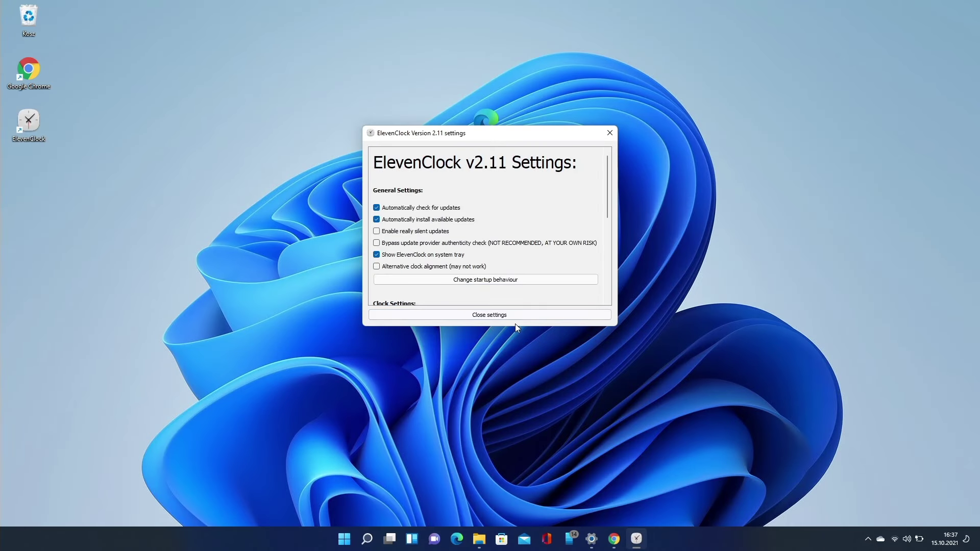
pyautogui.scroll(-2, 493, 253)
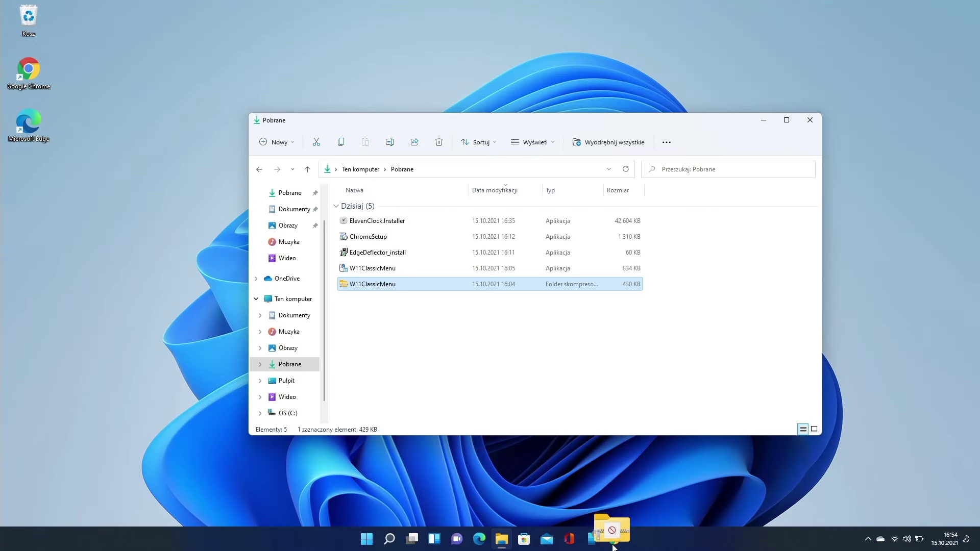
pyautogui.moveTo(610, 531)
pyautogui.mouseDown()
pyautogui.moveTo(619, 539)
pyautogui.moveTo(456, 539)
pyautogui.moveTo(649, 538)
pyautogui.moveTo(433, 387)
pyautogui.moveTo(392, 291)
pyautogui.moveTo(614, 537)
pyautogui.mouseUp()
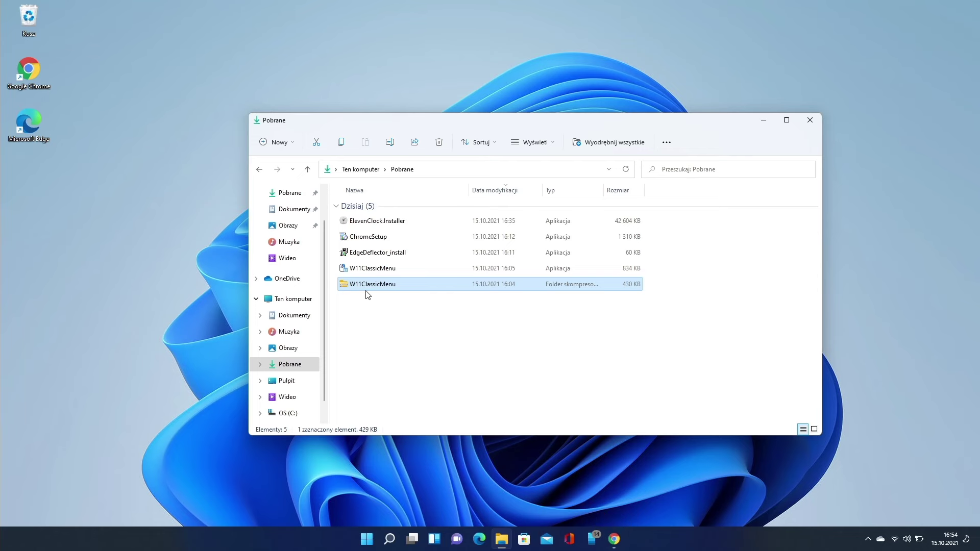
# Try dropping W11ClassicMenu.zip onto the taskbar, then read the taskbar drag-and-drop article.
pyautogui.moveTo(361, 283); pyautogui.dragTo(163, 294)
pyautogui.press('super+Tab')
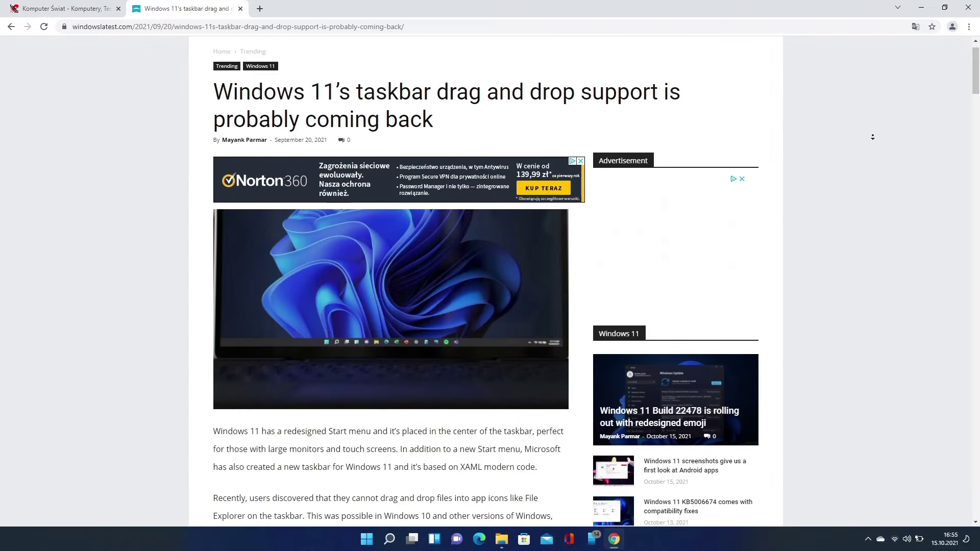
pyautogui.scroll(-3, 873, 137)
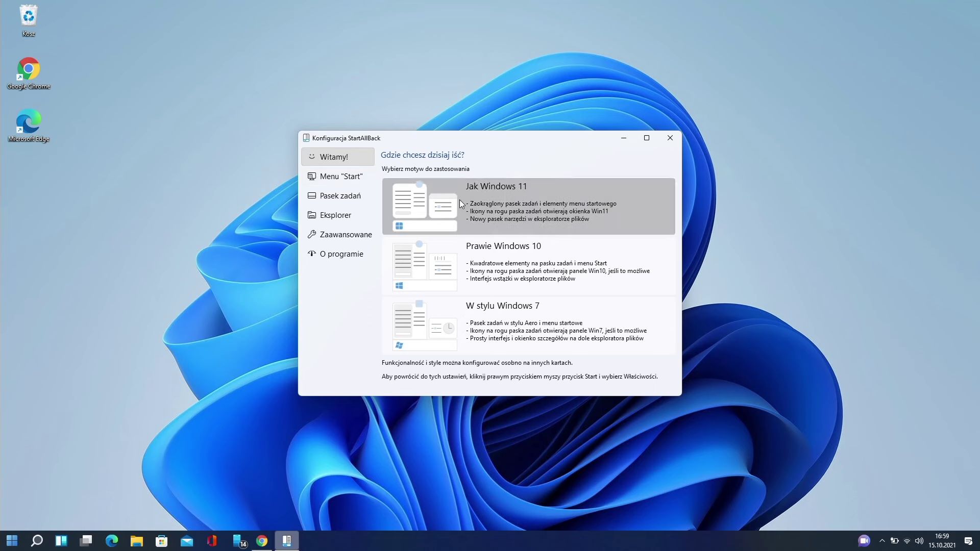
# Try the Prawie Windows 10 theme, then apply the W stylu Windows 7 theme.
pyautogui.press('super')
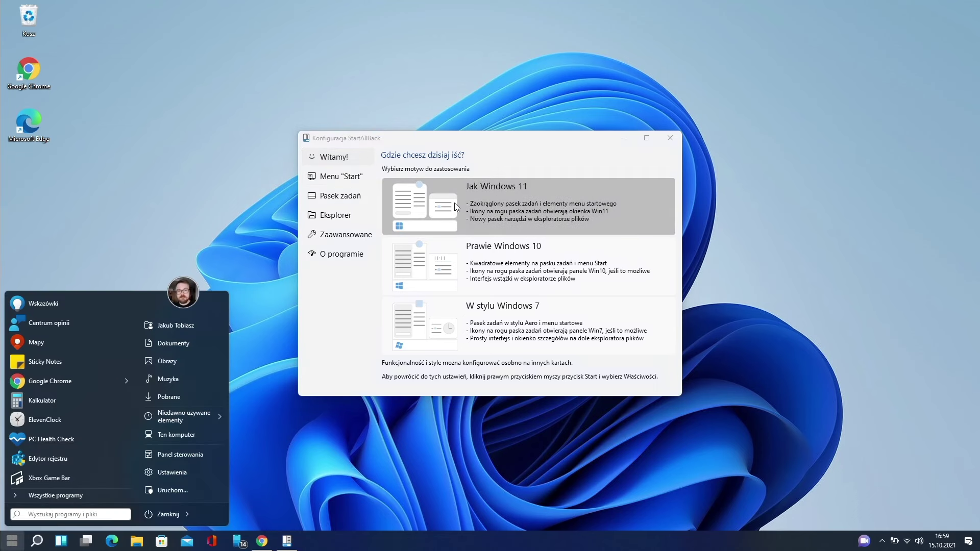
pyautogui.click(444, 257)
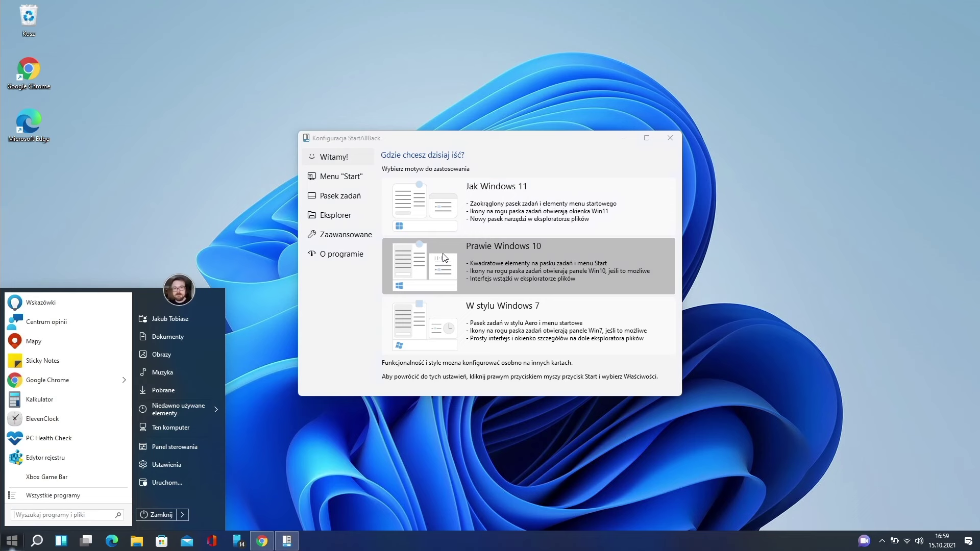
pyautogui.click(440, 312)
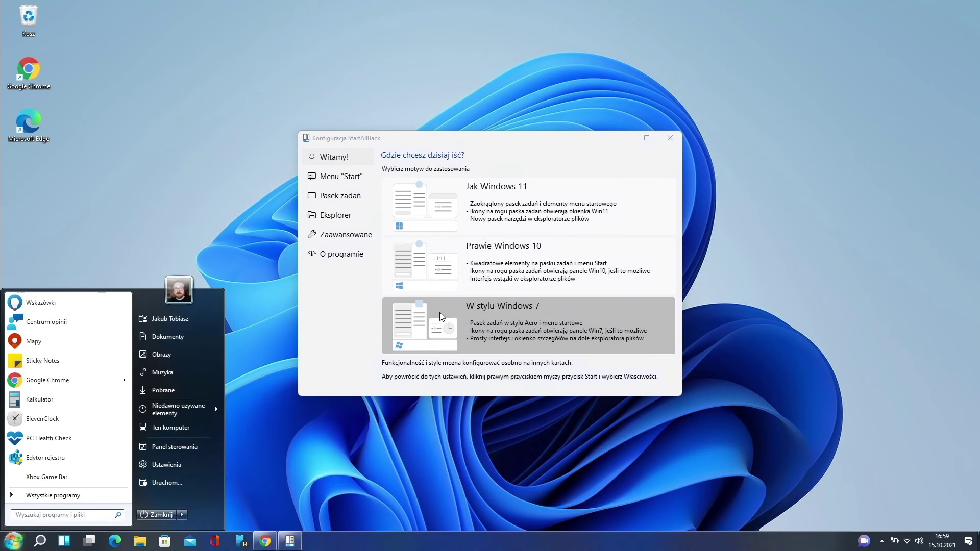
pyautogui.click(440, 313)
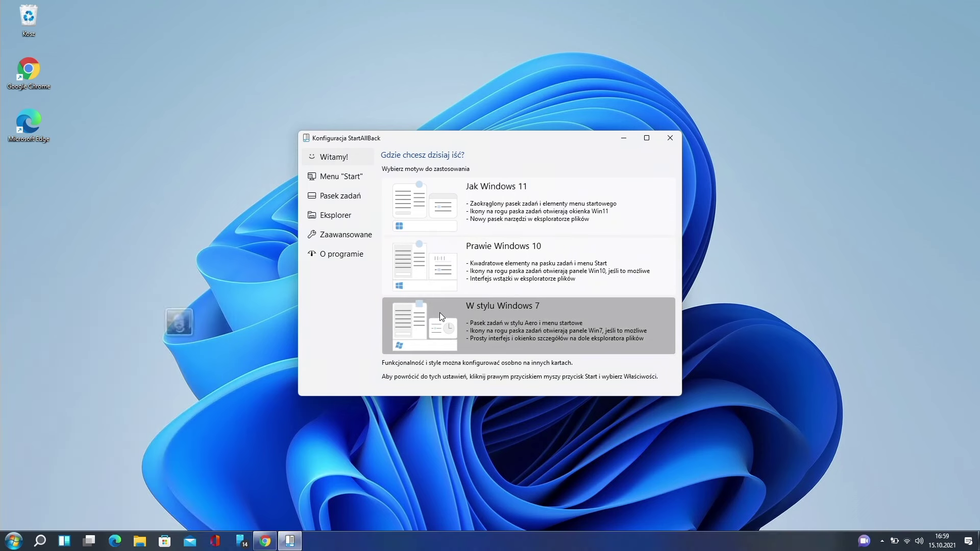
# Keep the Windows 7 Start menu visual style and give the start button the Windows 11 logo.
pyautogui.click(352, 179)
pyautogui.click(453, 198)
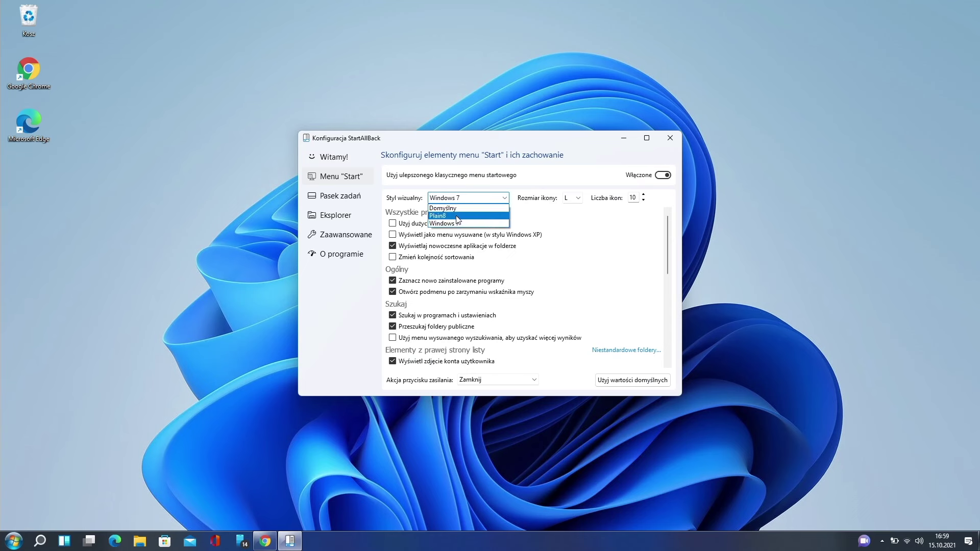
pyautogui.click(566, 248)
pyautogui.scroll(-5, 572, 255)
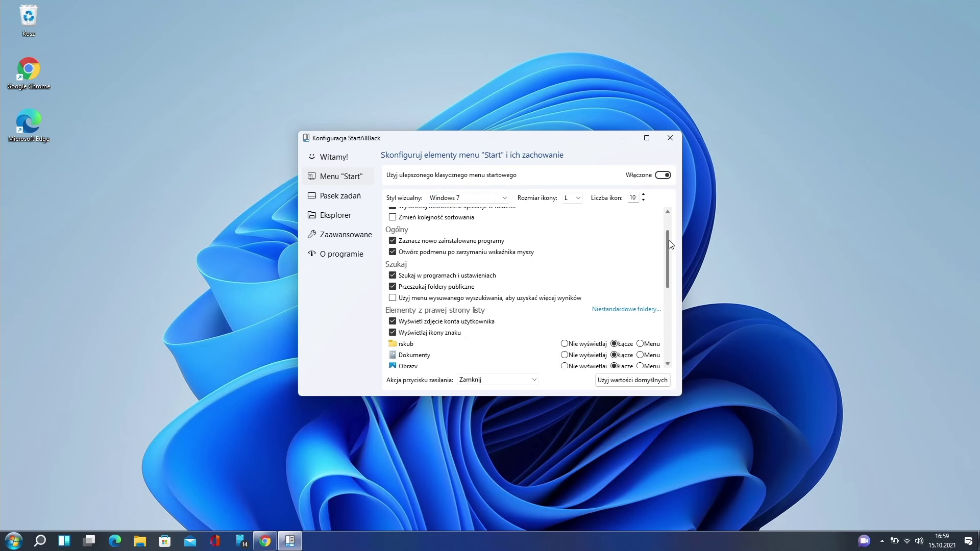
pyautogui.scroll(-4, 672, 266)
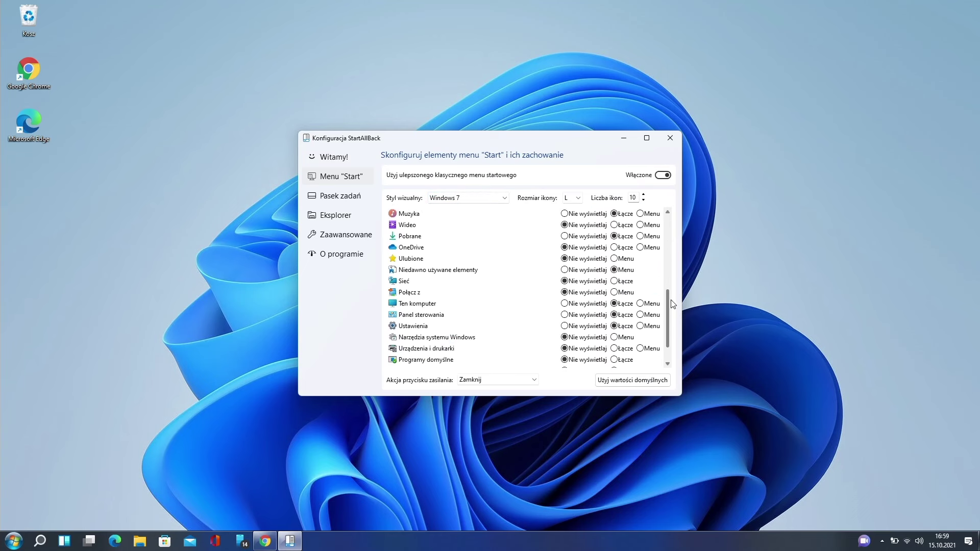
pyautogui.click(351, 199)
pyautogui.click(407, 226)
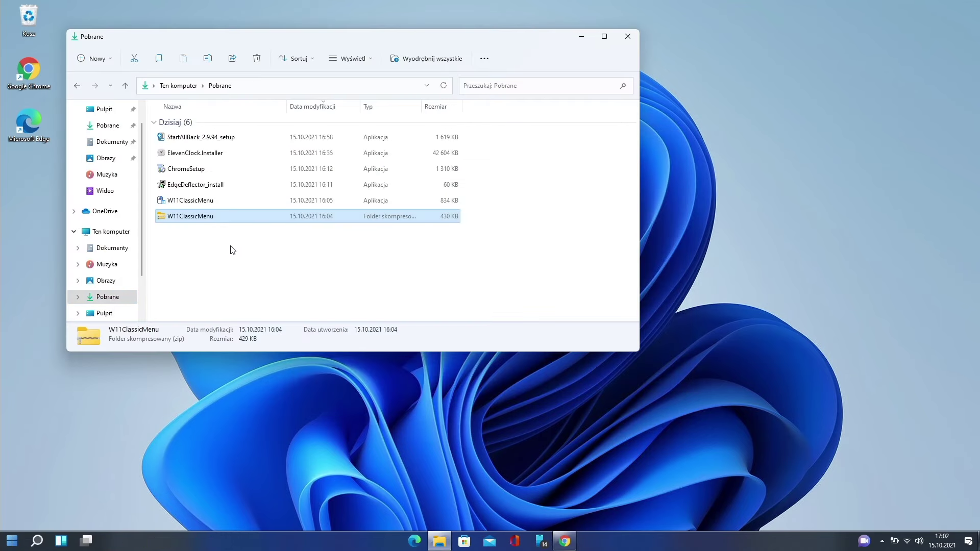
# Drag W11ClassicMenu.zip from Pobrane into the WeTransfer upload area in Chrome.
pyautogui.moveTo(197, 221); pyautogui.dragTo(113, 271)
pyautogui.scroll(-1, 114, 267)
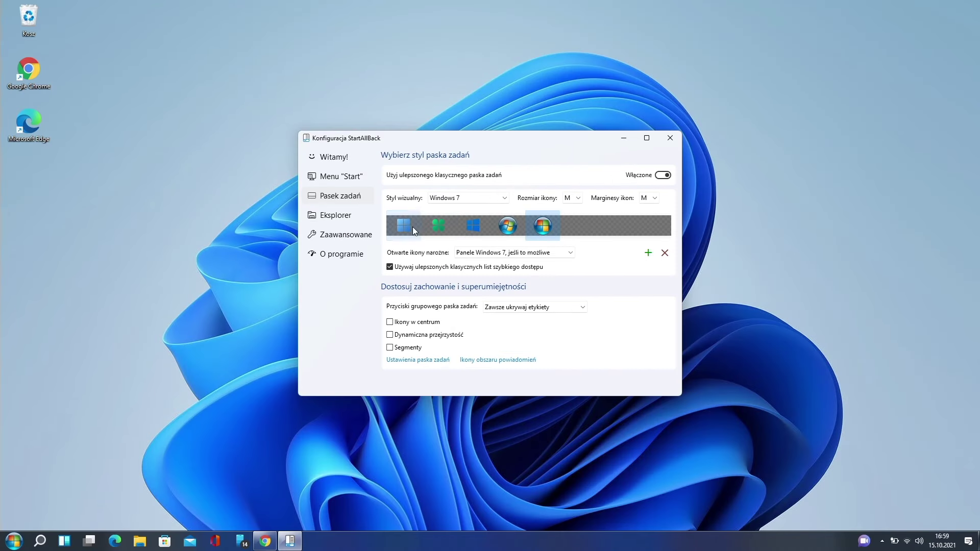
# Pick the Windows 11 start button, make corner icons open Panele Windows 11, and centre taskbar icons.
pyautogui.click(414, 231)
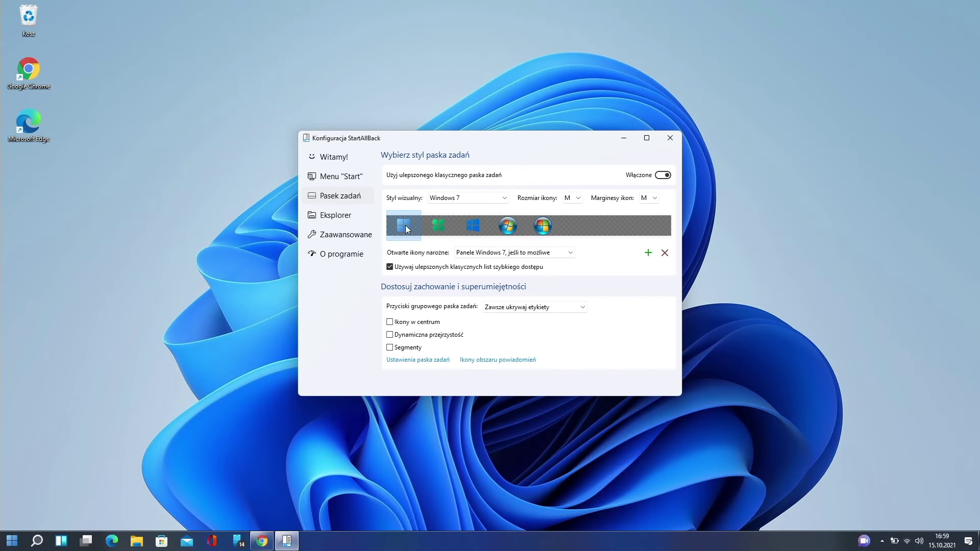
pyautogui.click(494, 253)
pyautogui.click(495, 263)
pyautogui.press('super')
pyautogui.press('super')
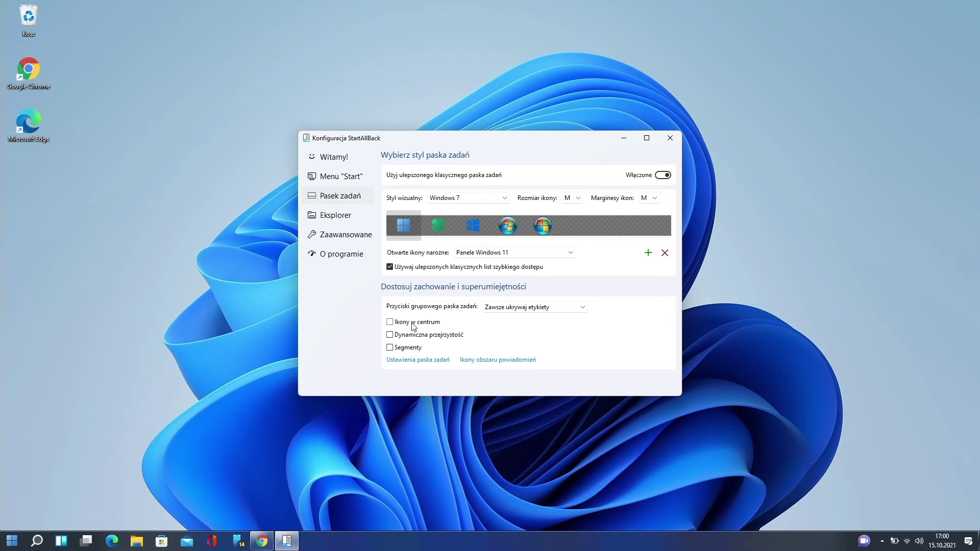
pyautogui.click(394, 323)
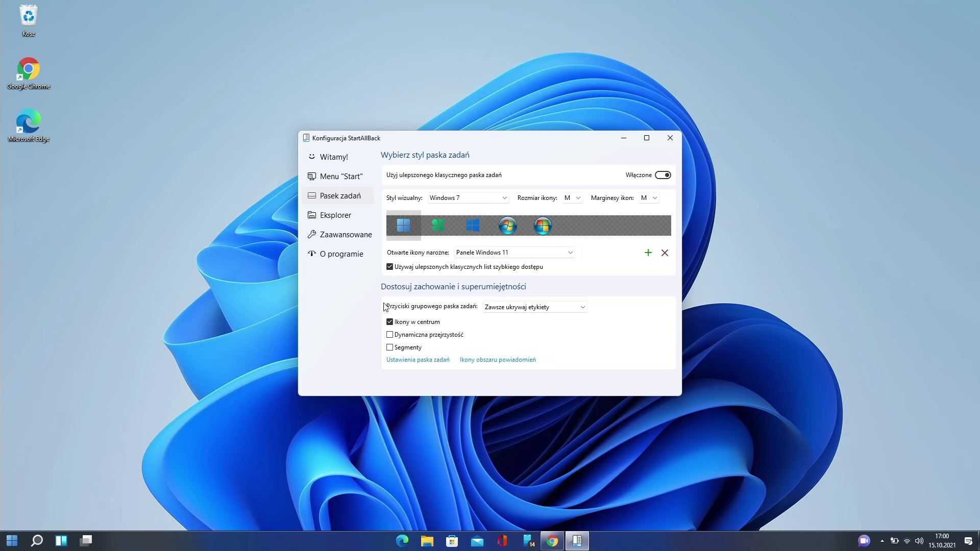
# On the Eksplorer page, cycle between the Win11 toolbar, Win10 ribbon and Win7 toolbar styles.
pyautogui.click(366, 215)
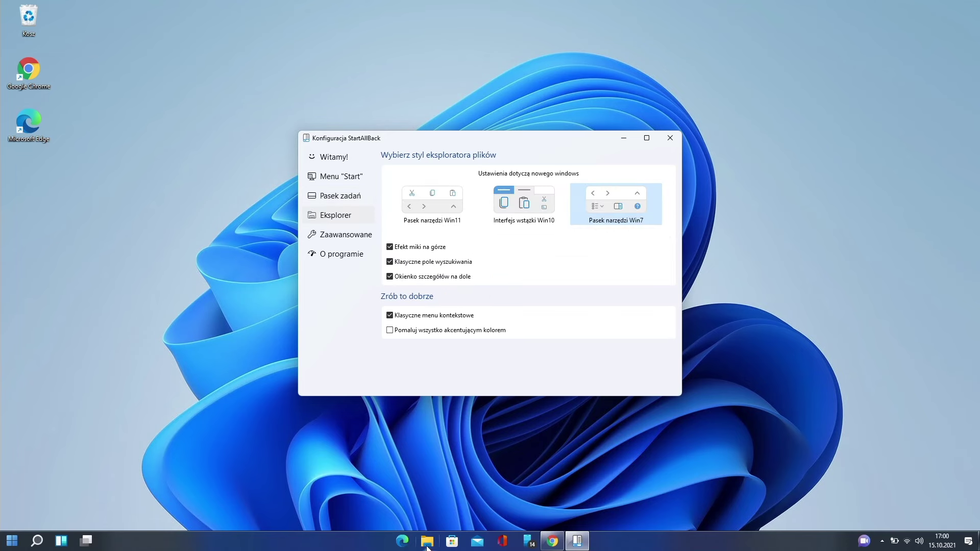
pyautogui.moveTo(526, 127); pyautogui.dragTo(344, 40)
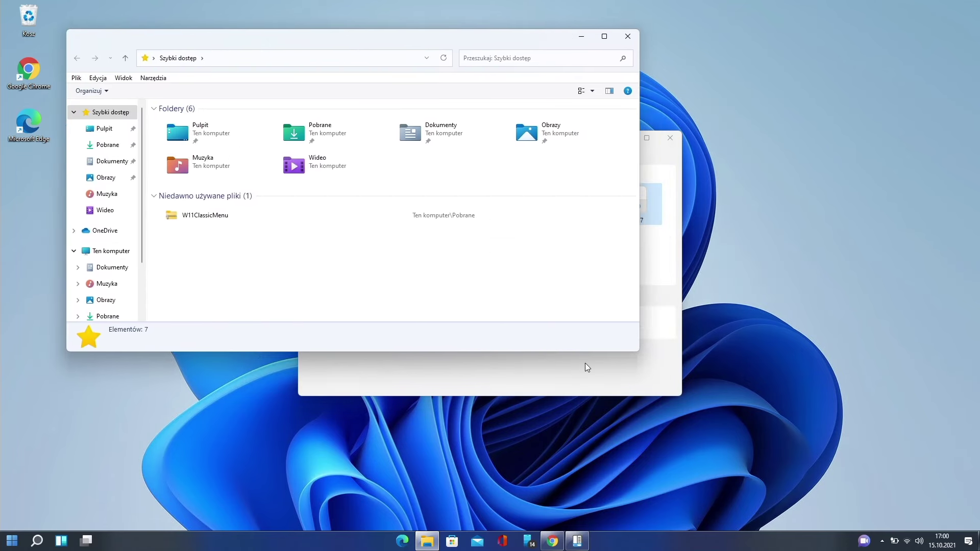
pyautogui.click(585, 363)
pyautogui.click(430, 202)
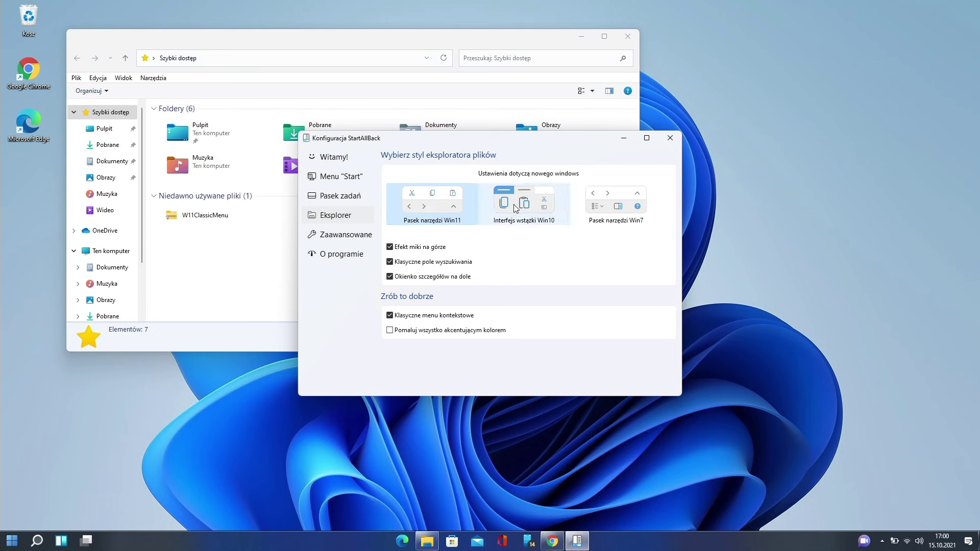
pyautogui.click(534, 209)
pyautogui.click(616, 209)
pyautogui.click(538, 203)
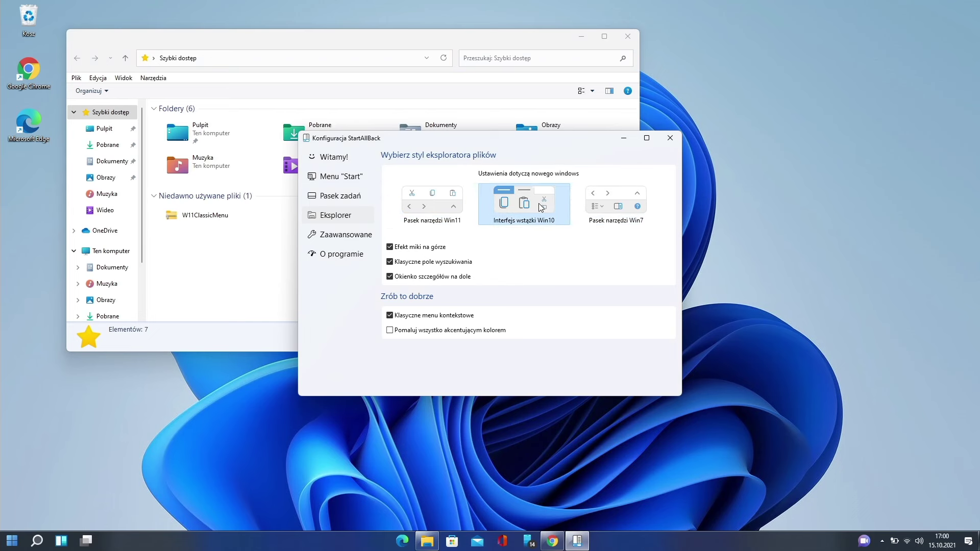
pyautogui.click(455, 199)
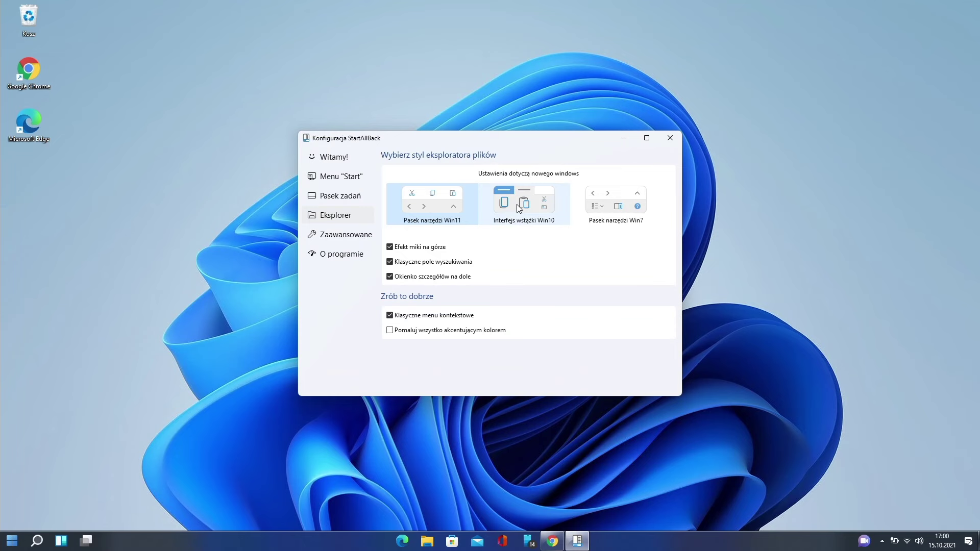
pyautogui.click(521, 206)
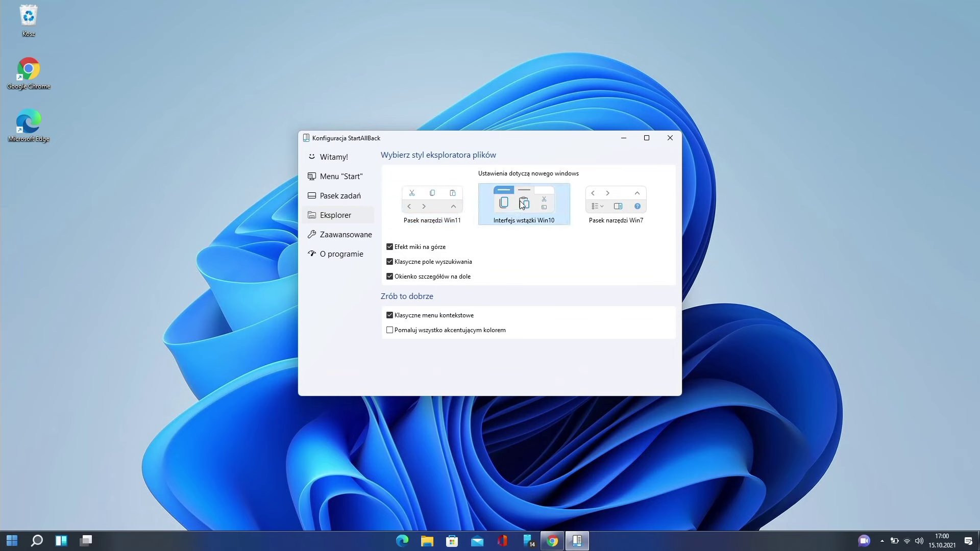
# Preview the Win10 ribbon and Win7 styles in File Explorer, then settle on Pasek narzędzi Win11.
pyautogui.click(427, 541)
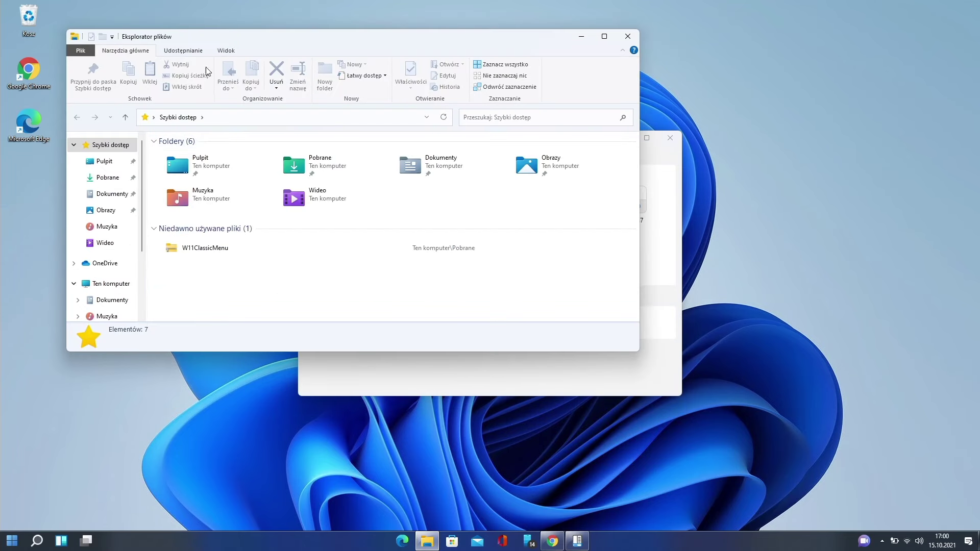
pyautogui.click(651, 159)
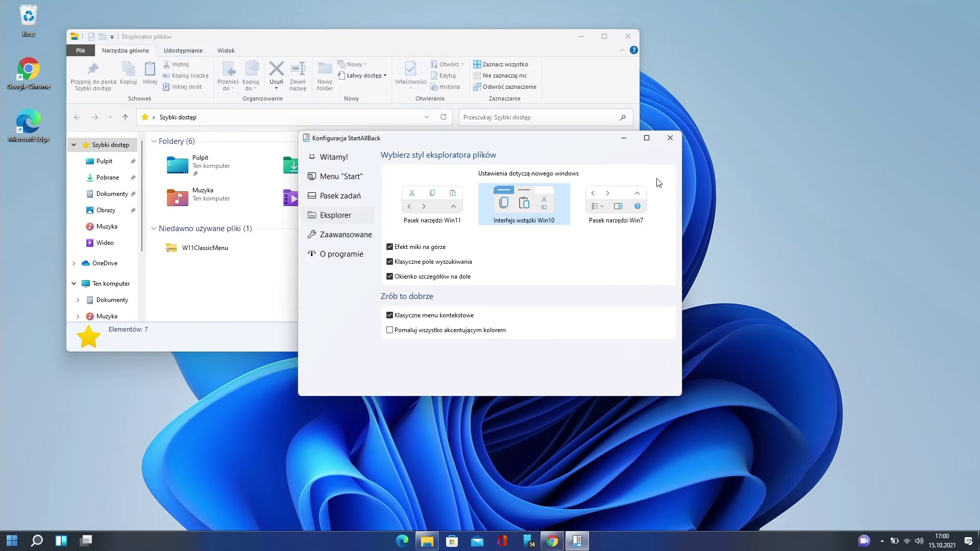
pyautogui.click(606, 200)
pyautogui.click(624, 38)
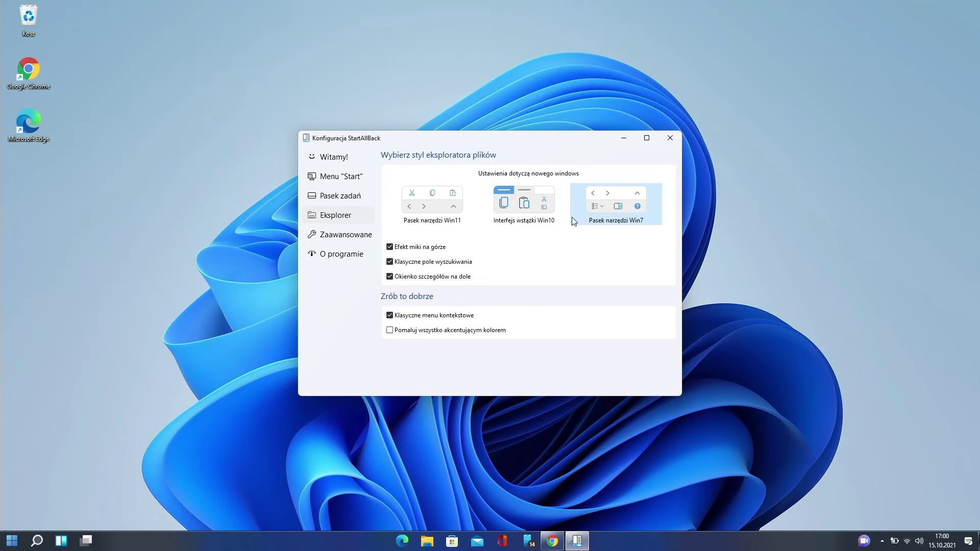
pyautogui.click(427, 541)
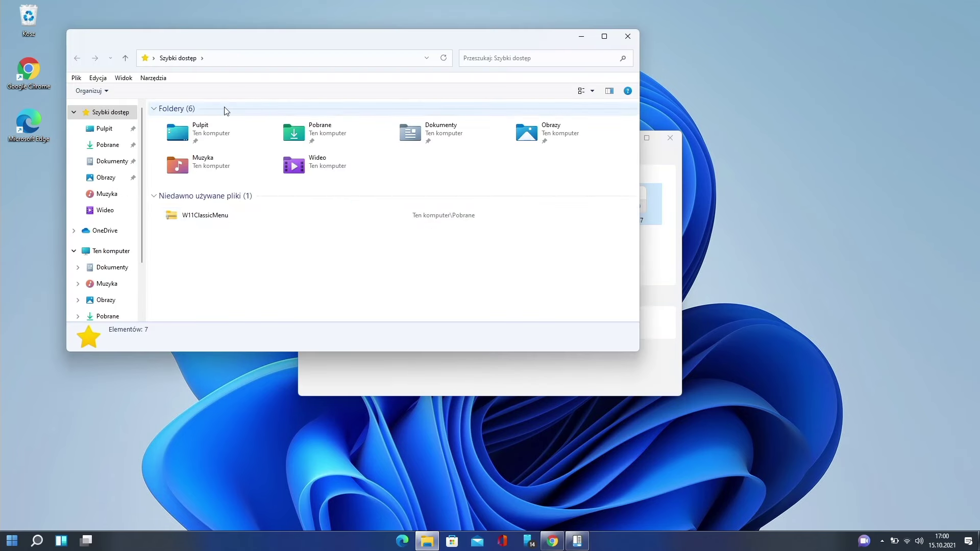
pyautogui.click(628, 36)
pyautogui.click(434, 206)
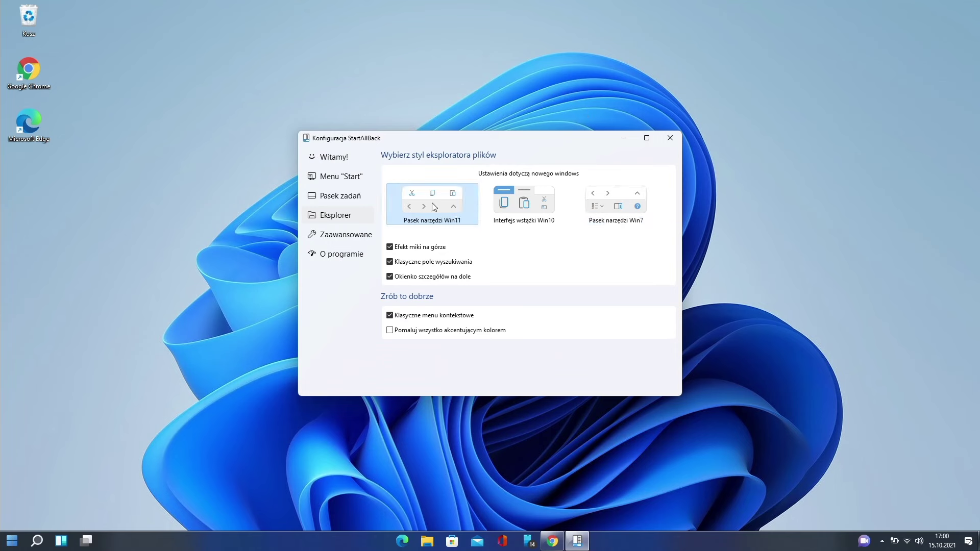
pyautogui.click(427, 541)
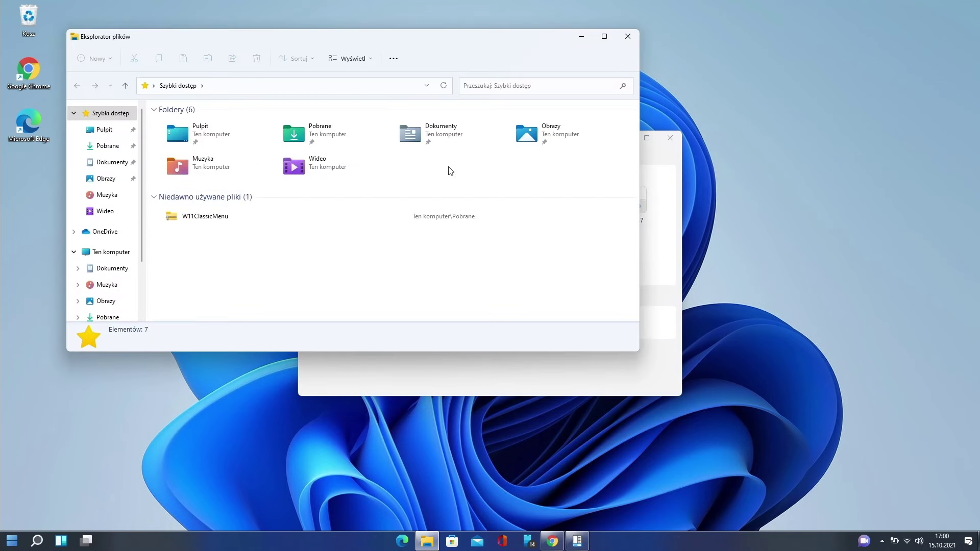
pyautogui.click(619, 39)
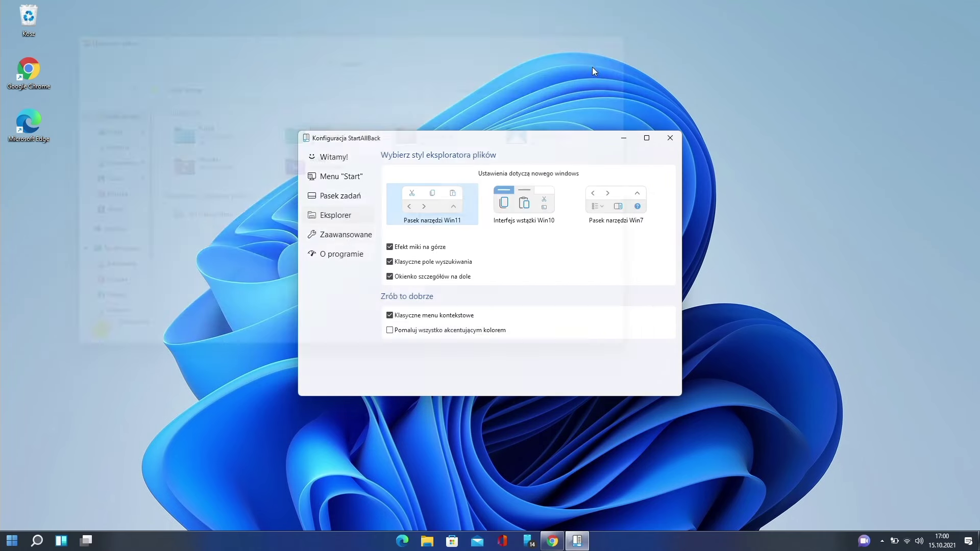
# View StartAllBack's advanced settings and About page showing 30 trial days left.
pyautogui.click(350, 238)
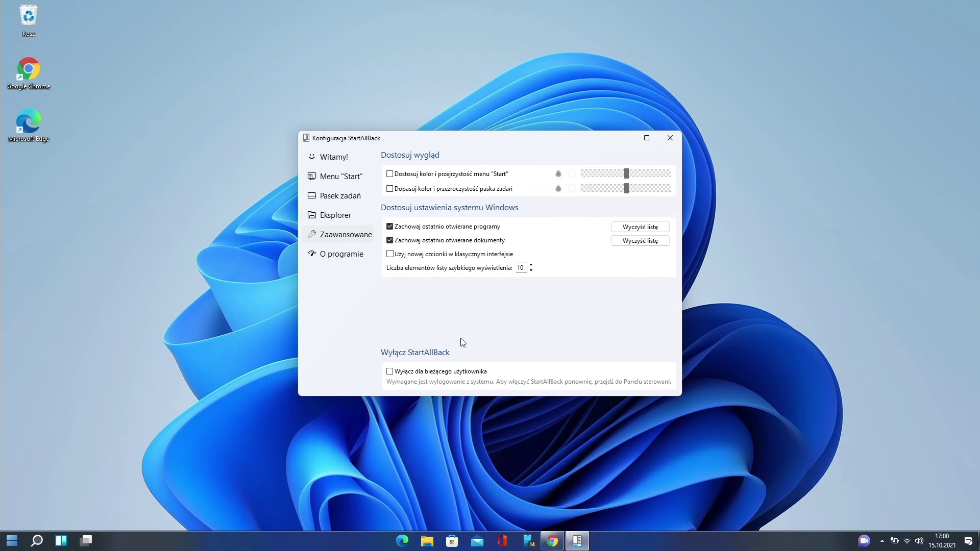
pyautogui.click(354, 257)
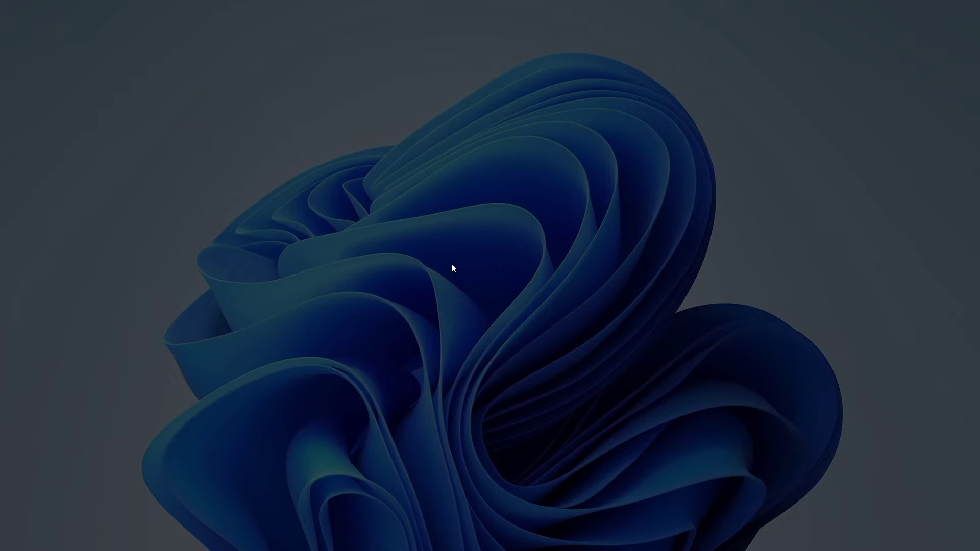
# Approve the UAC prompt and tour the NewLook and ActionCenter pages, previewing the Action Center flyout.
pyautogui.click(443, 360)
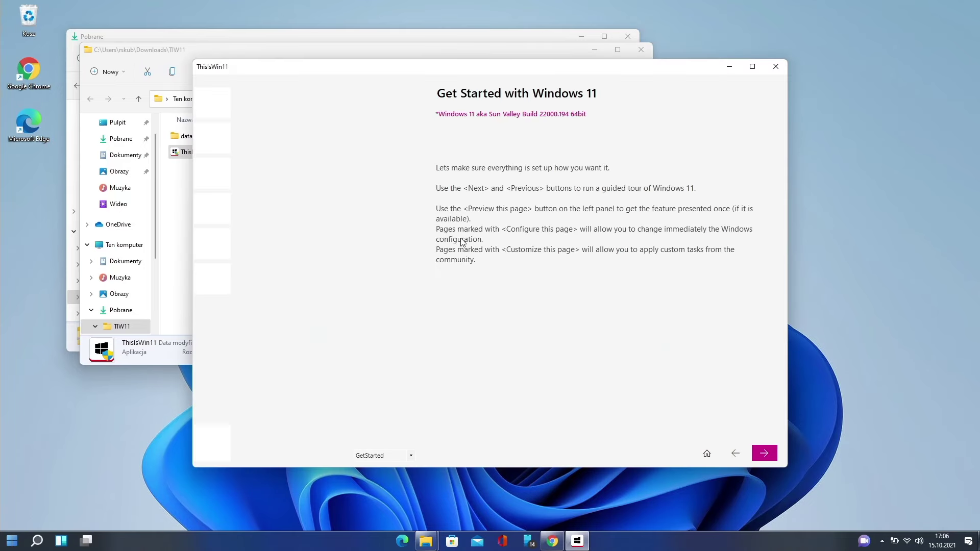
pyautogui.click(411, 456)
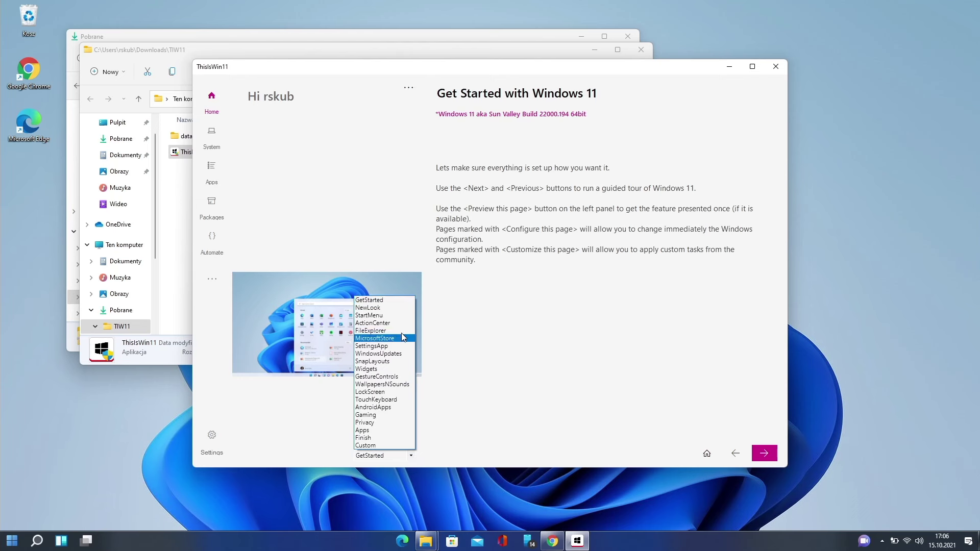
pyautogui.click(394, 331)
pyautogui.click(411, 455)
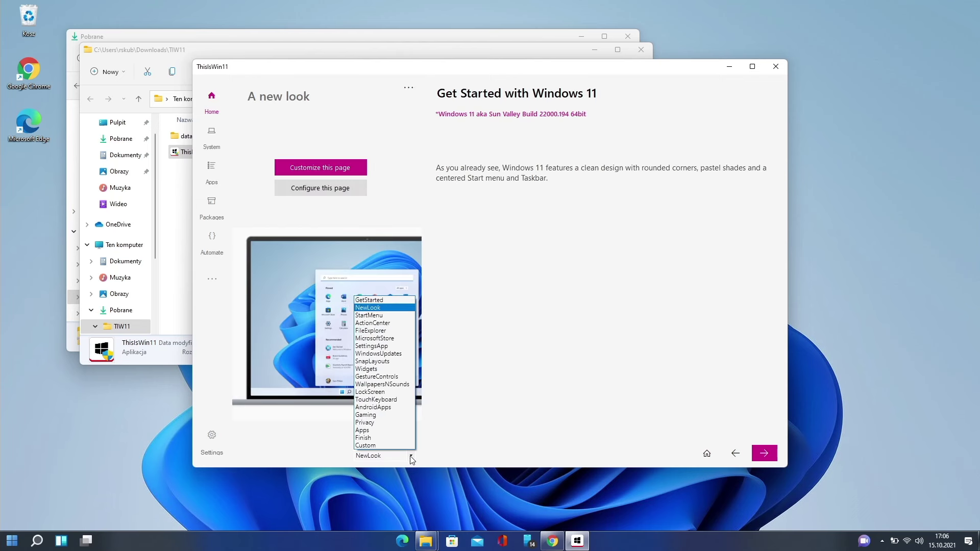
pyautogui.click(358, 309)
pyautogui.click(348, 321)
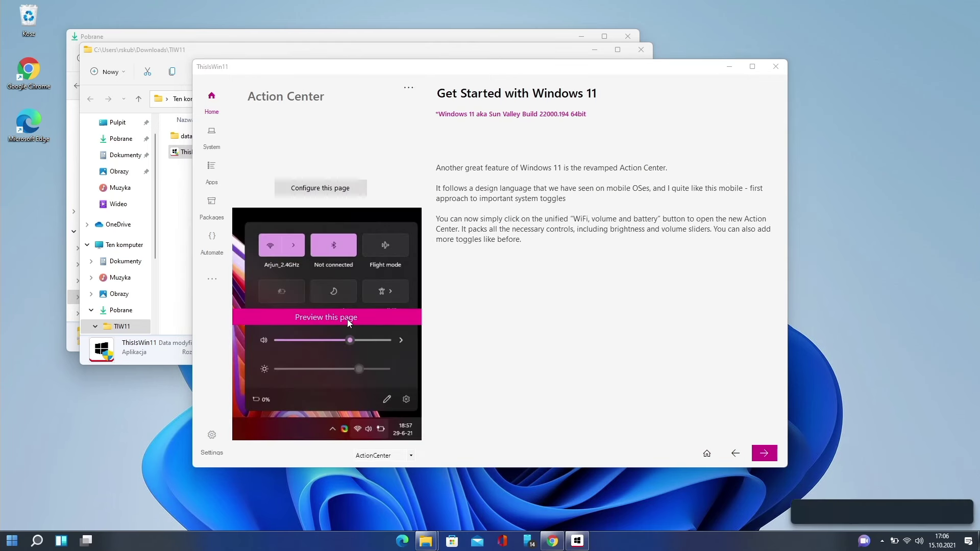
pyautogui.click(347, 320)
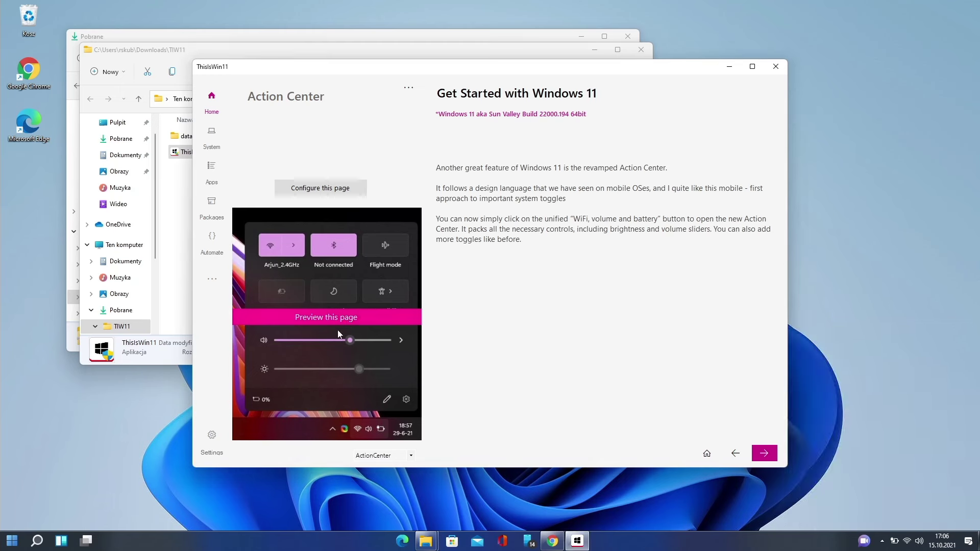
# Expand the Personalization, System, Gaming, Privacy and Apps permissions groups under Control Settings.
pyautogui.click(223, 129)
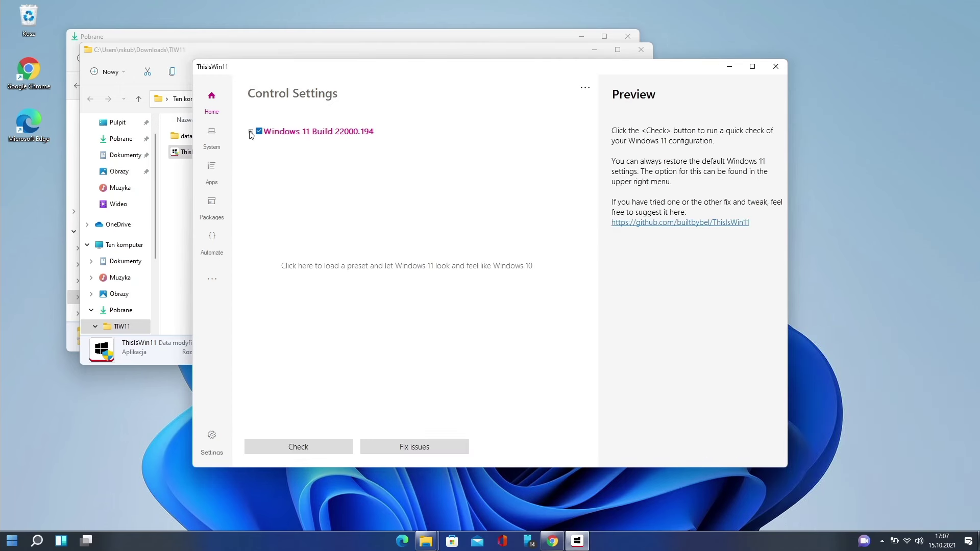
pyautogui.click(251, 131)
pyautogui.click(261, 144)
pyautogui.click(260, 339)
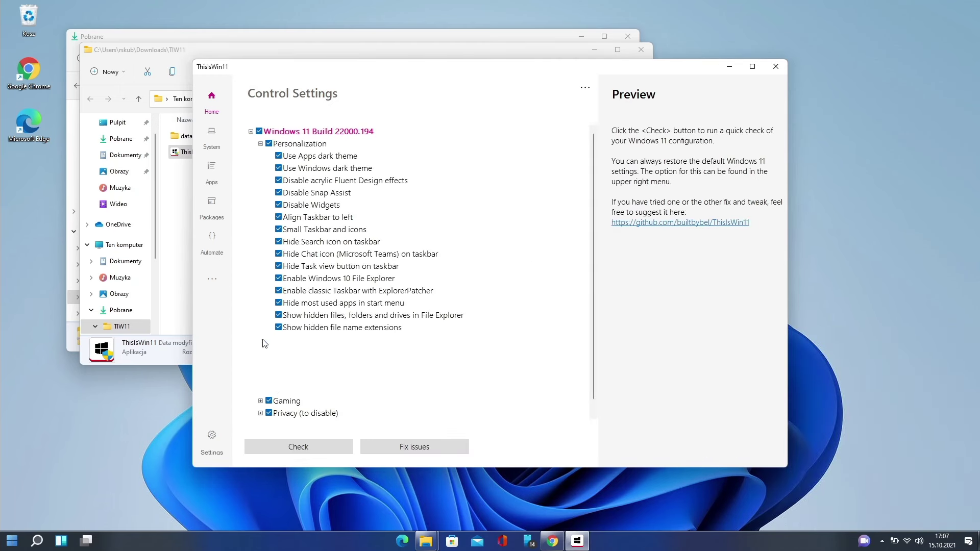
pyautogui.click(260, 401)
pyautogui.scroll(-1, 265, 373)
pyautogui.click(260, 400)
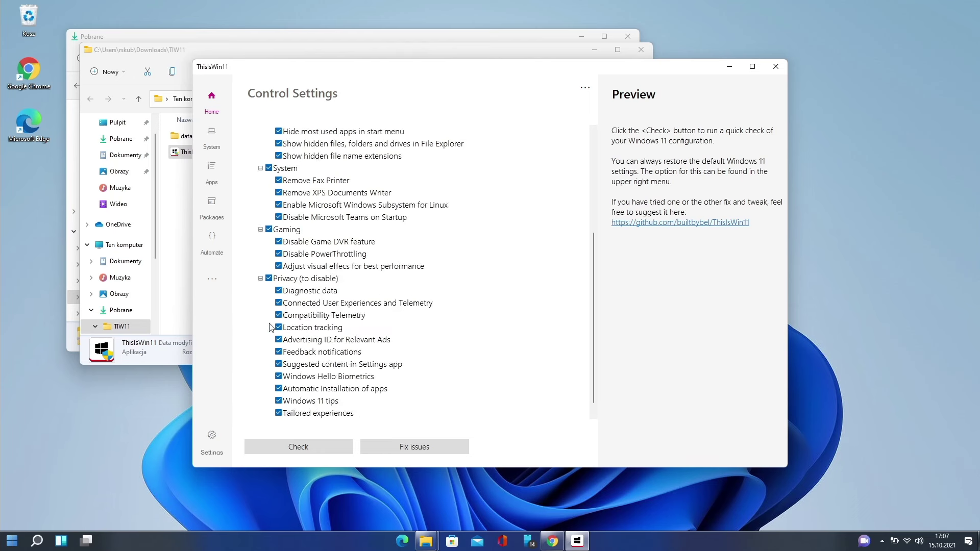
pyautogui.scroll(-1, 275, 403)
pyautogui.click(260, 413)
pyautogui.scroll(-12, 275, 377)
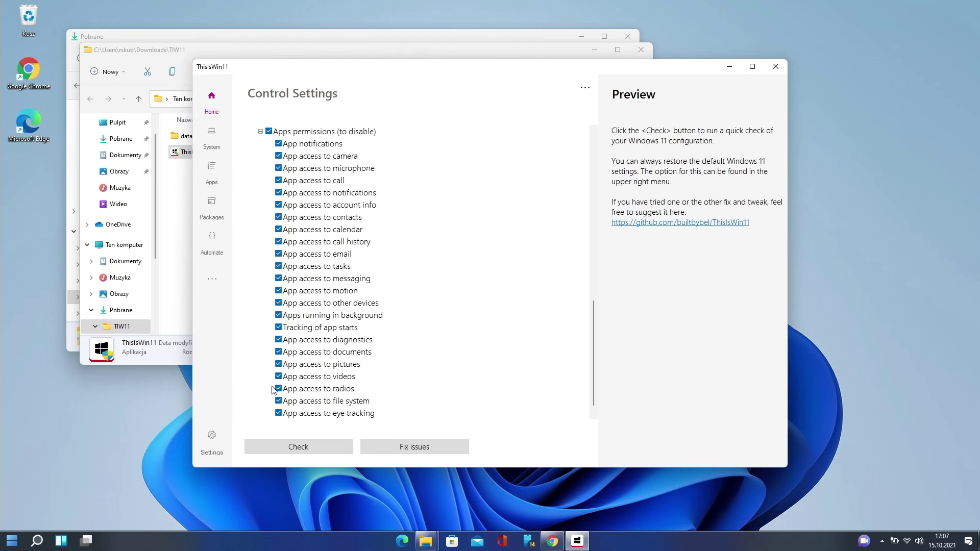
pyautogui.scroll(15, 284, 347)
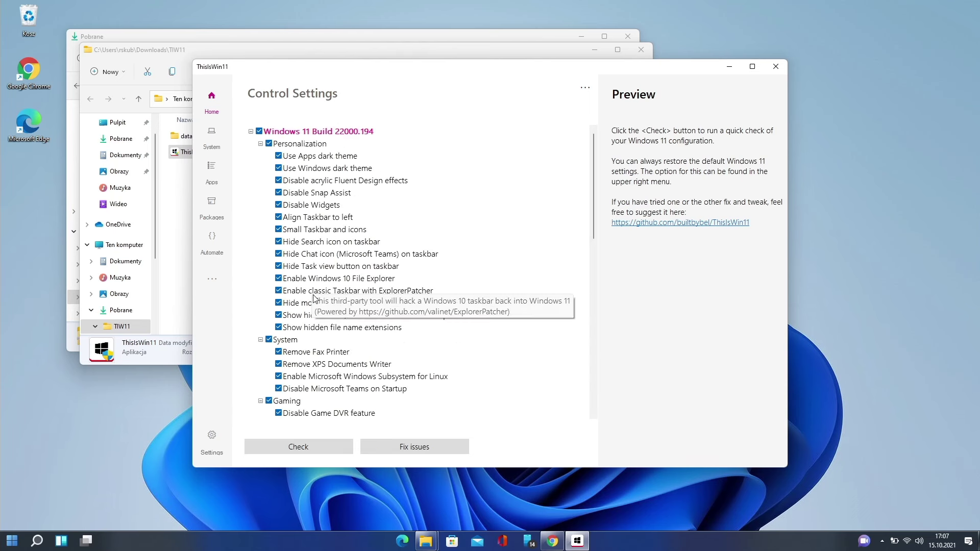
pyautogui.moveTo(332, 297)
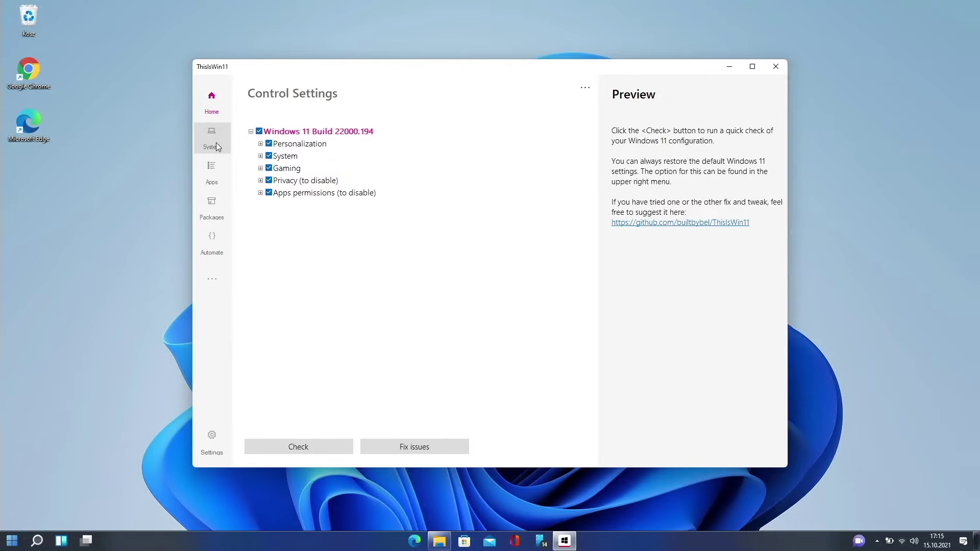
# Browse ThisIsWin11's installed Apps list, Packages, Automate and Extensions pages.
pyautogui.click(212, 174)
pyautogui.moveTo(269, 141); pyautogui.dragTo(274, 198)
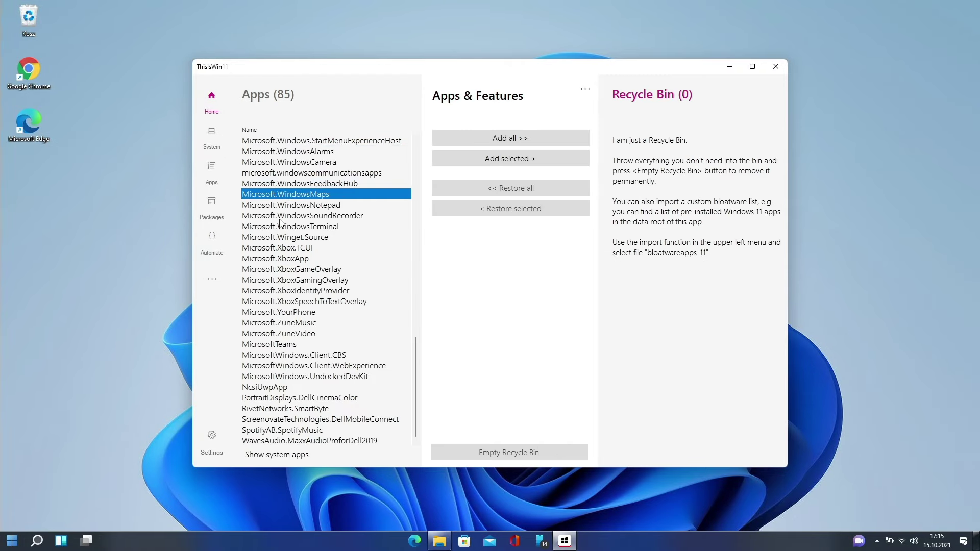
pyautogui.scroll(20, 366, 330)
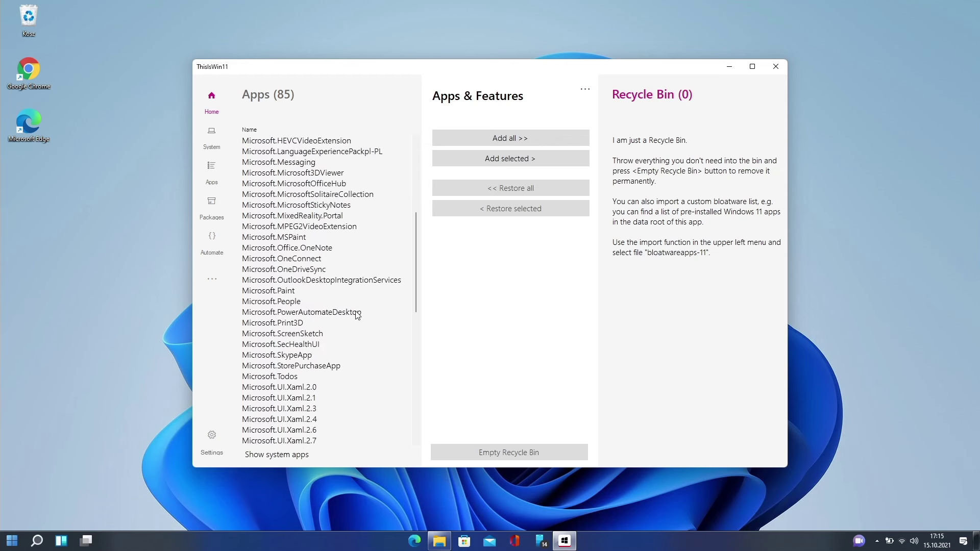
pyautogui.click(220, 201)
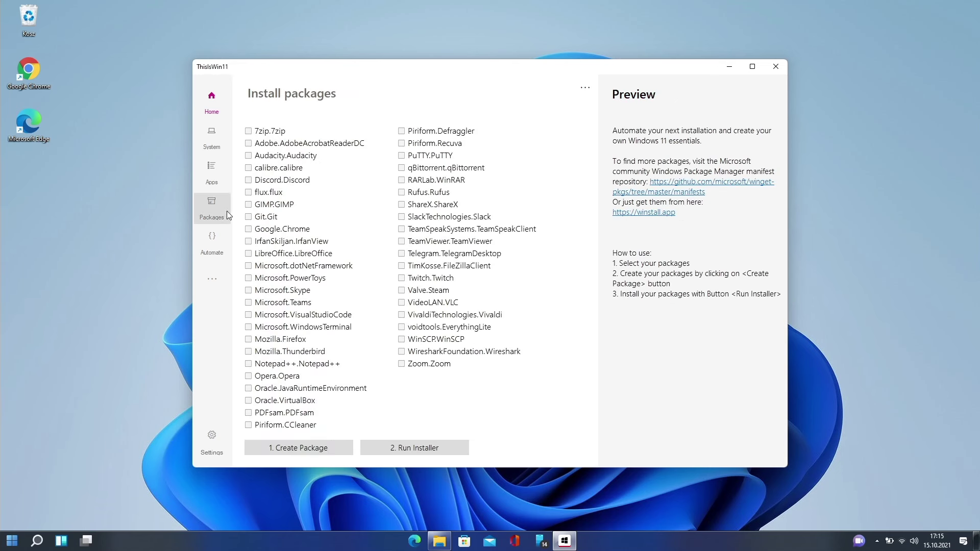
pyautogui.click(214, 240)
pyautogui.click(224, 275)
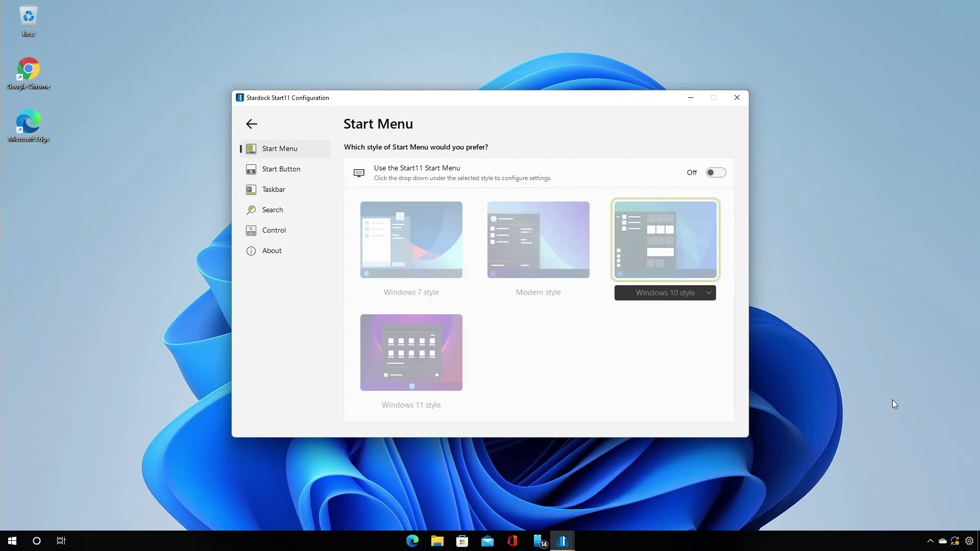
# Turn on the Start11 Start Menu and preview the Windows 10, Modern and Windows 7 styles.
pyautogui.press('super')
pyautogui.press('super')
pyautogui.click(719, 174)
pyautogui.press('super')
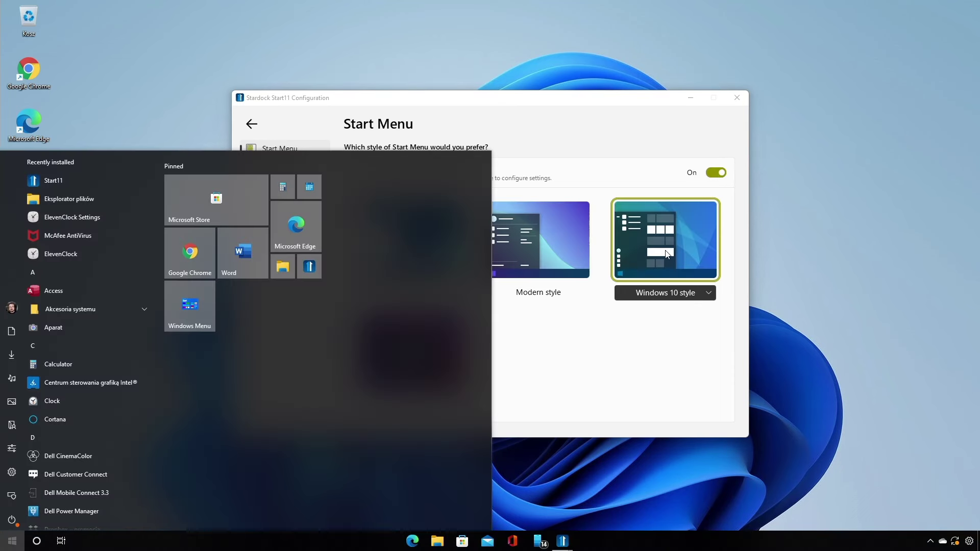
pyautogui.press('super')
pyautogui.click(554, 250)
pyautogui.press('super')
pyautogui.press('super')
pyautogui.click(420, 247)
pyautogui.press('super')
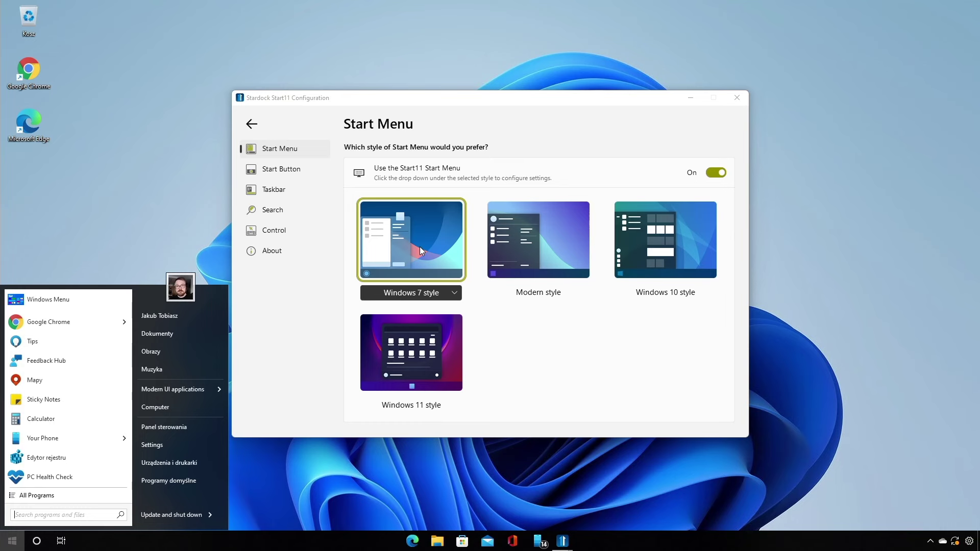
# Choose the Windows 11 style Start menu and open its settings.
pyautogui.press('super')
pyautogui.click(445, 373)
pyautogui.press('super')
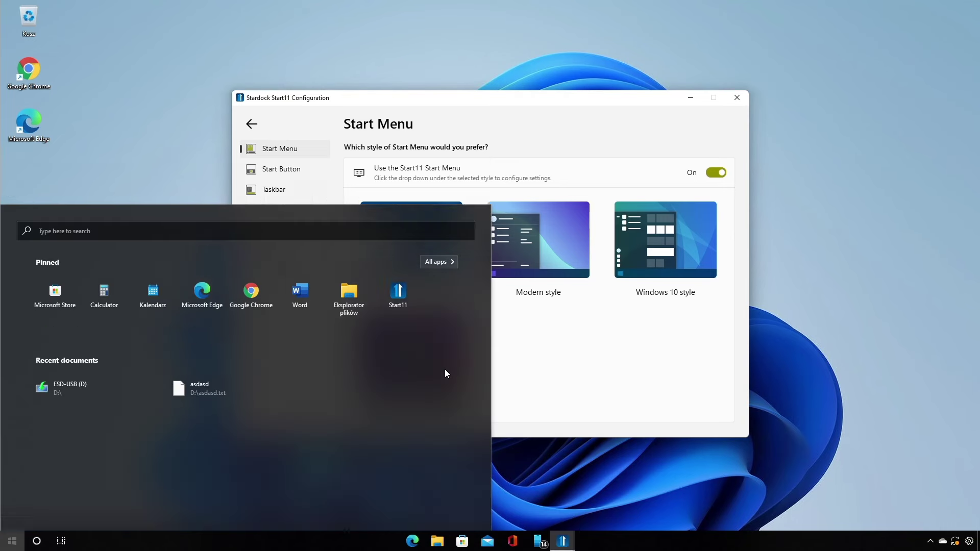
pyautogui.press('super')
pyautogui.click(448, 424)
pyautogui.scroll(-1, 512, 255)
pyautogui.scroll(1, 514, 264)
# Turn on a custom start button image and choose the Default image.
pyautogui.click(379, 124)
pyautogui.click(300, 170)
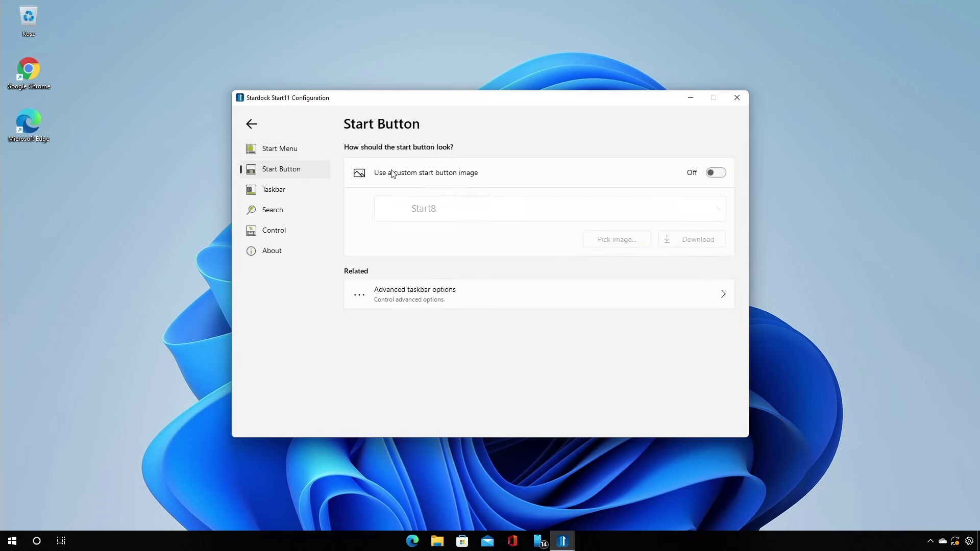
pyautogui.click(715, 173)
pyautogui.click(448, 211)
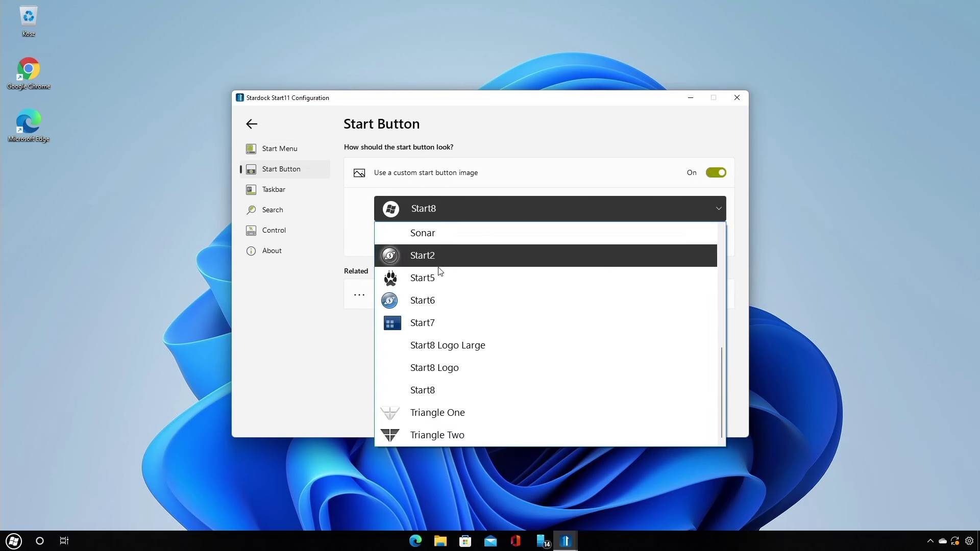
pyautogui.scroll(10, 499, 322)
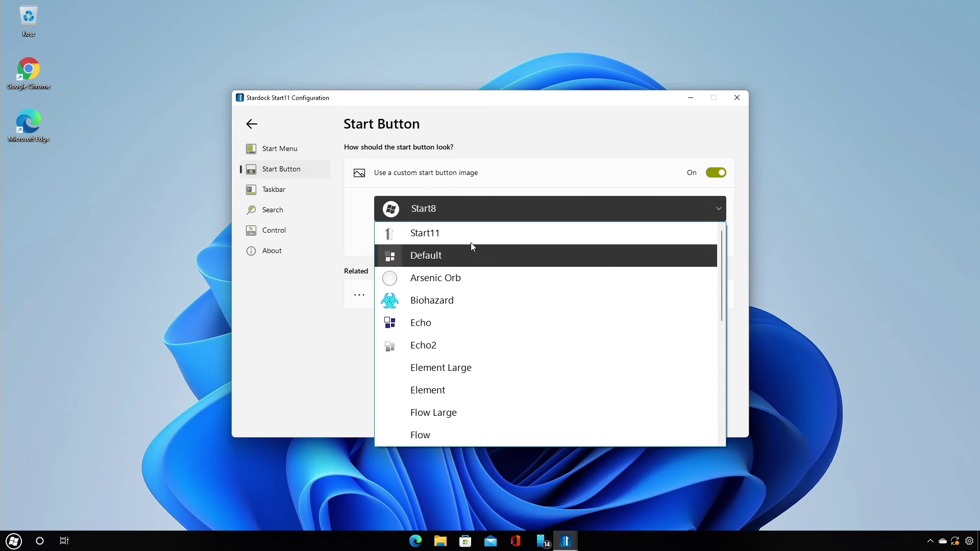
pyautogui.click(465, 255)
# Review the Taskbar blur, transparency, colour and centring settings, glancing at Search.
pyautogui.click(274, 190)
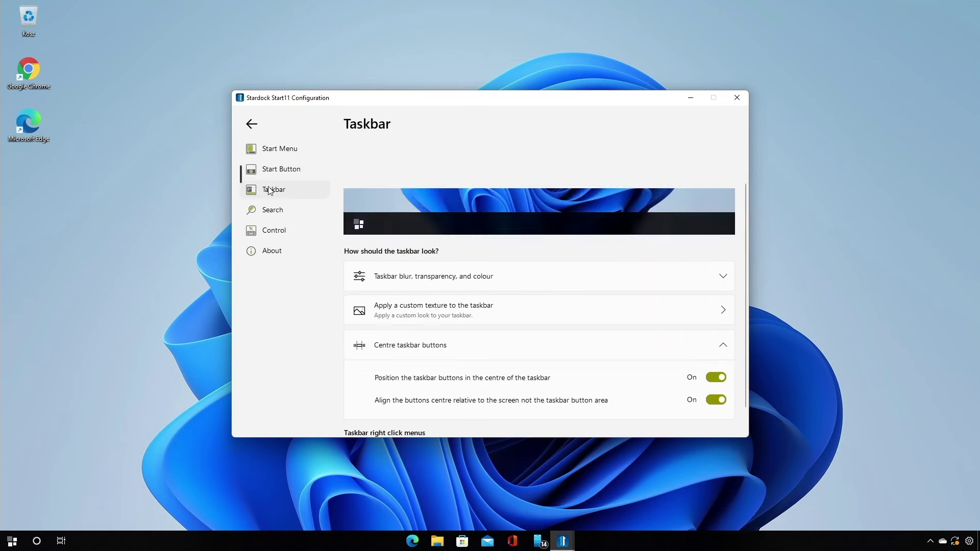
pyautogui.click(448, 231)
pyautogui.scroll(-4, 477, 278)
pyautogui.scroll(4, 476, 270)
pyautogui.click(287, 210)
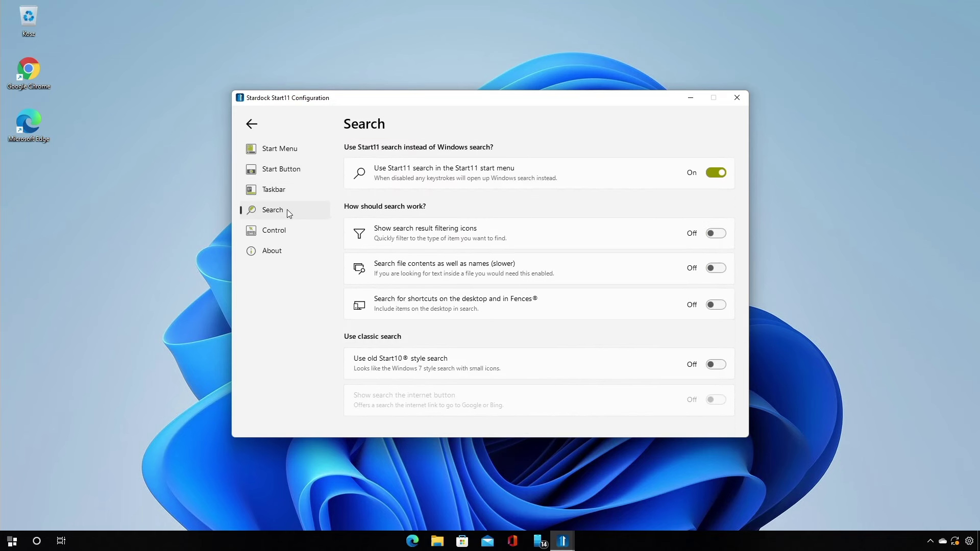
pyautogui.click(274, 190)
pyautogui.scroll(-4, 490, 267)
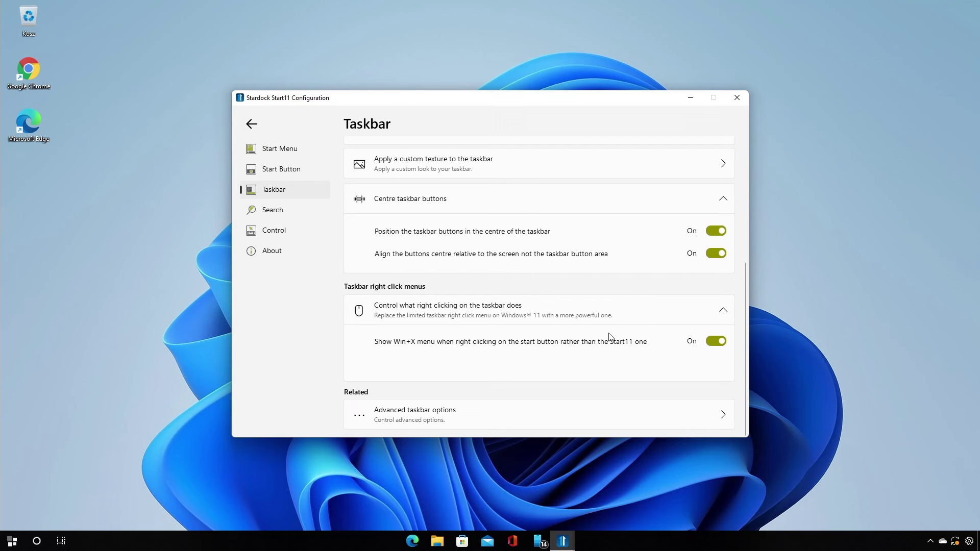
pyautogui.click(365, 542)
# Test the Win+X quick link menu twice, closing it each time.
pyautogui.press('super+x')
pyautogui.press('Escape')
pyautogui.press('super+x')
pyautogui.press('Escape')
# Turn on 'Show search on taskbar' in the advanced taskbar options.
pyautogui.click(414, 411)
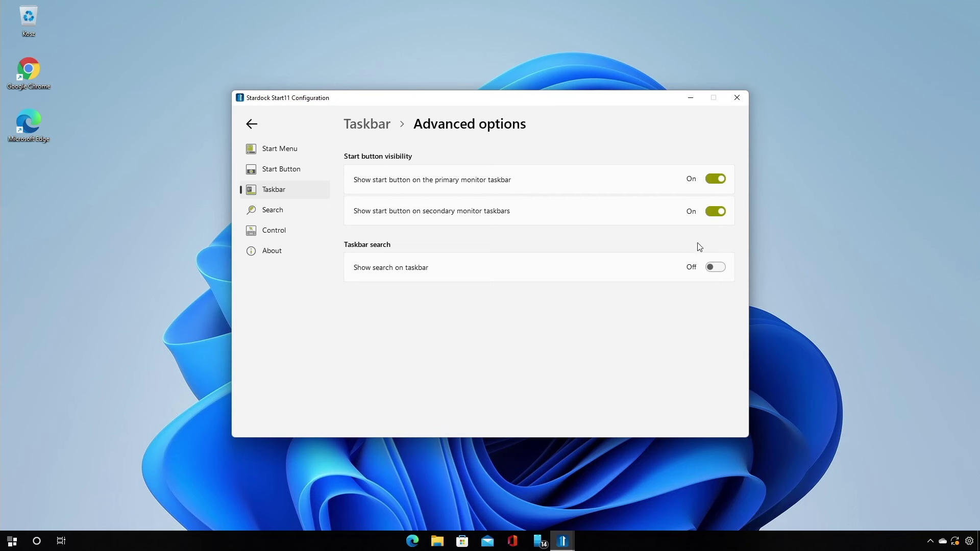
pyautogui.click(716, 268)
pyautogui.click(303, 211)
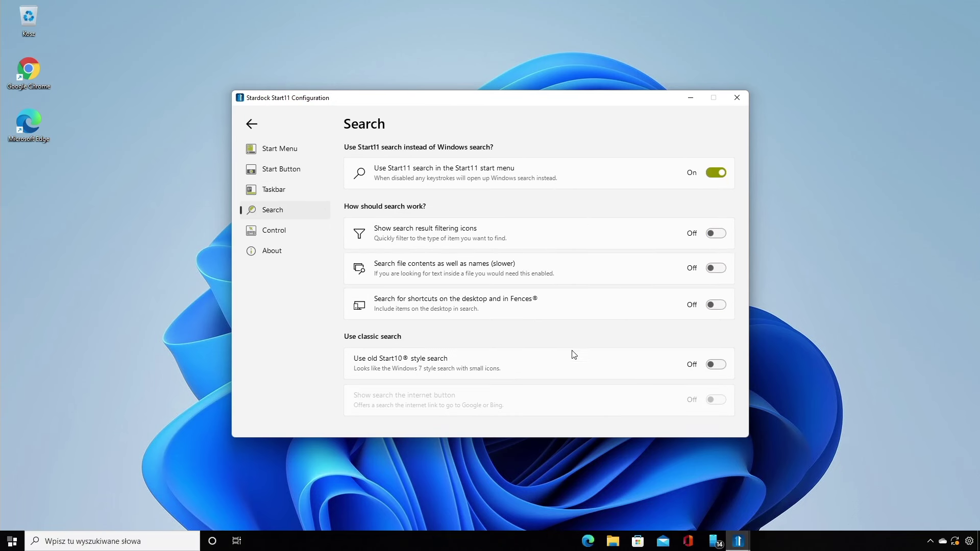
# Keep the Start11 menu as what the Start button and Windows key open.
pyautogui.click(290, 231)
pyautogui.click(559, 173)
pyautogui.click(560, 172)
pyautogui.click(559, 225)
pyautogui.click(558, 225)
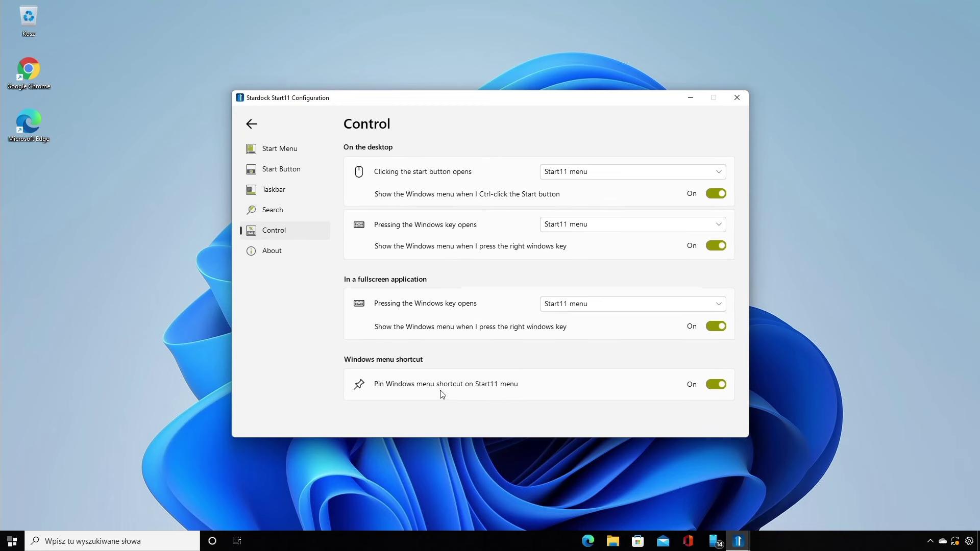